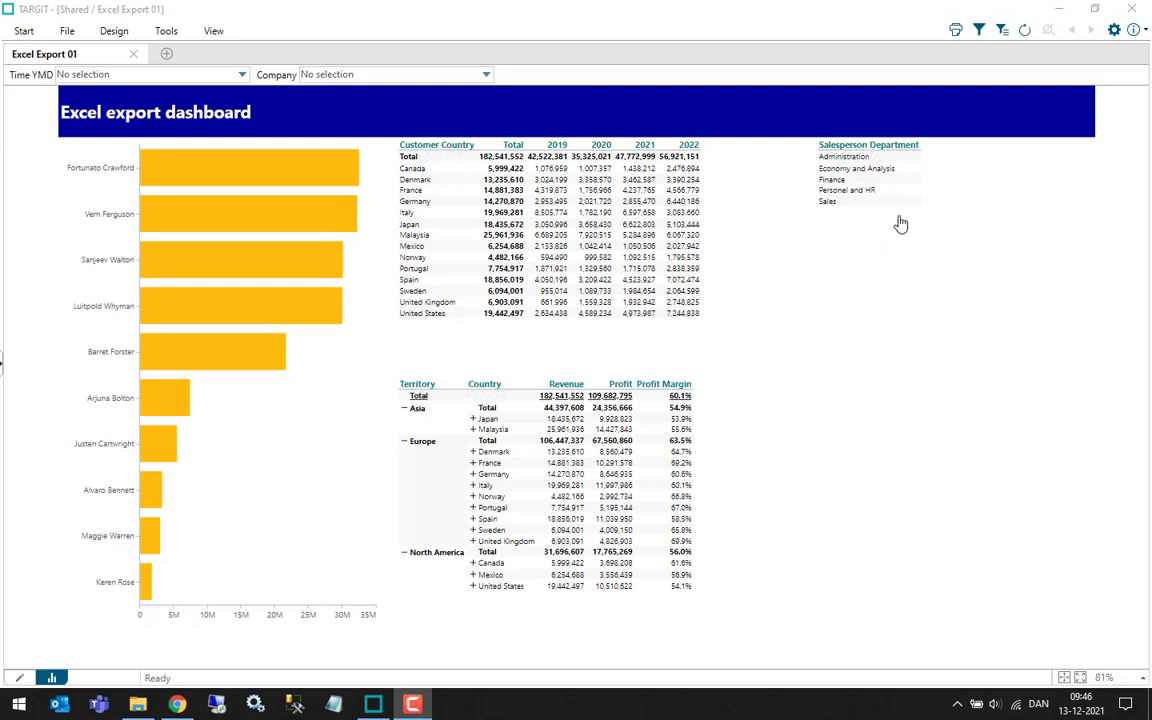
- Export the Excel Export 01 dashboard to an Excel workbook
left_click(67, 31)
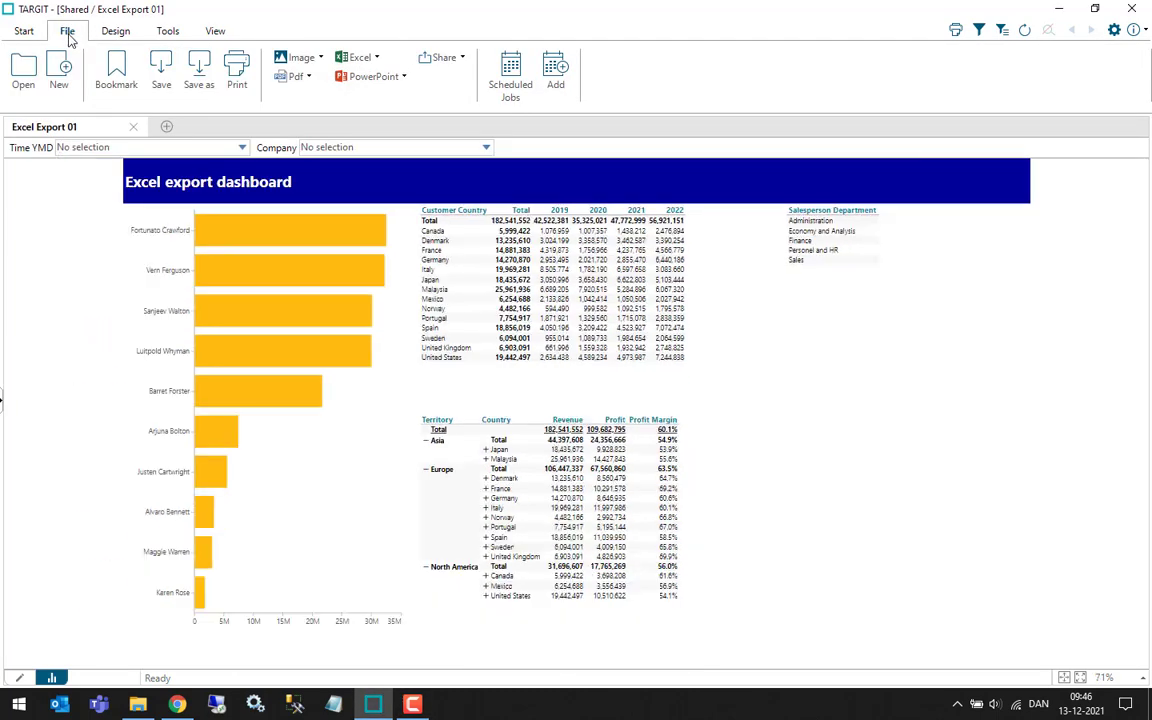
left_click(356, 60)
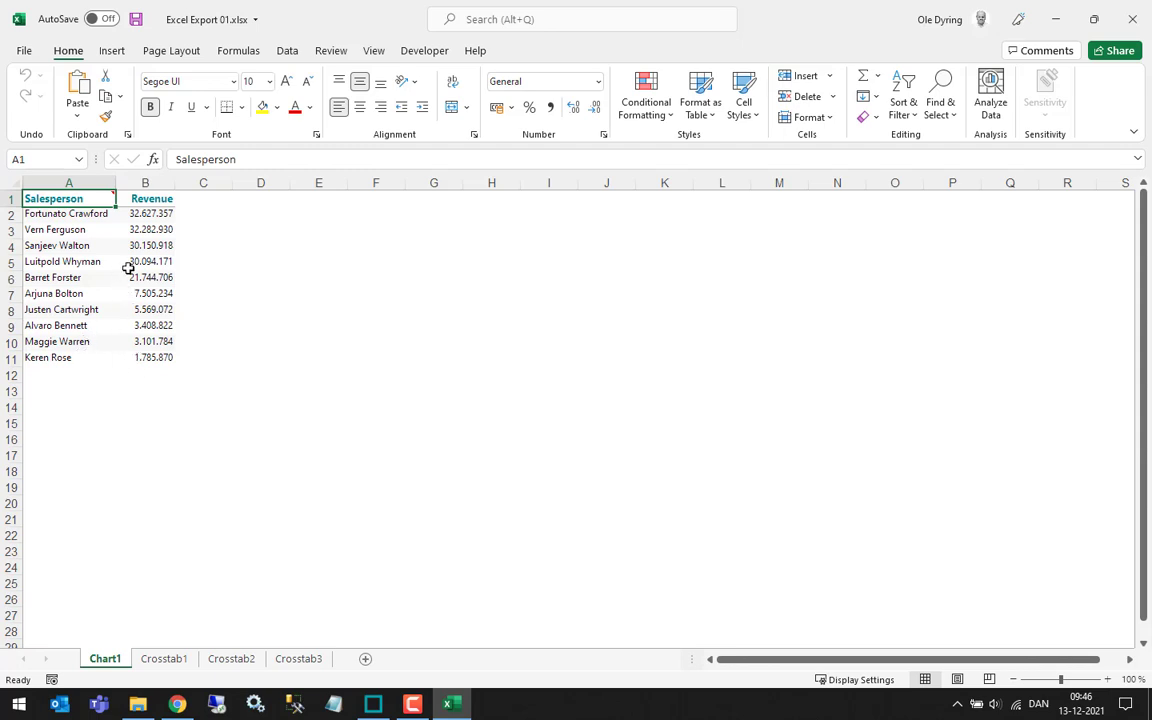
- Review the header comment on Chart1 and the Crosstab1, Crosstab2 and Crosstab3 sheets, and close the exported workbook
mouse_move(100, 196)
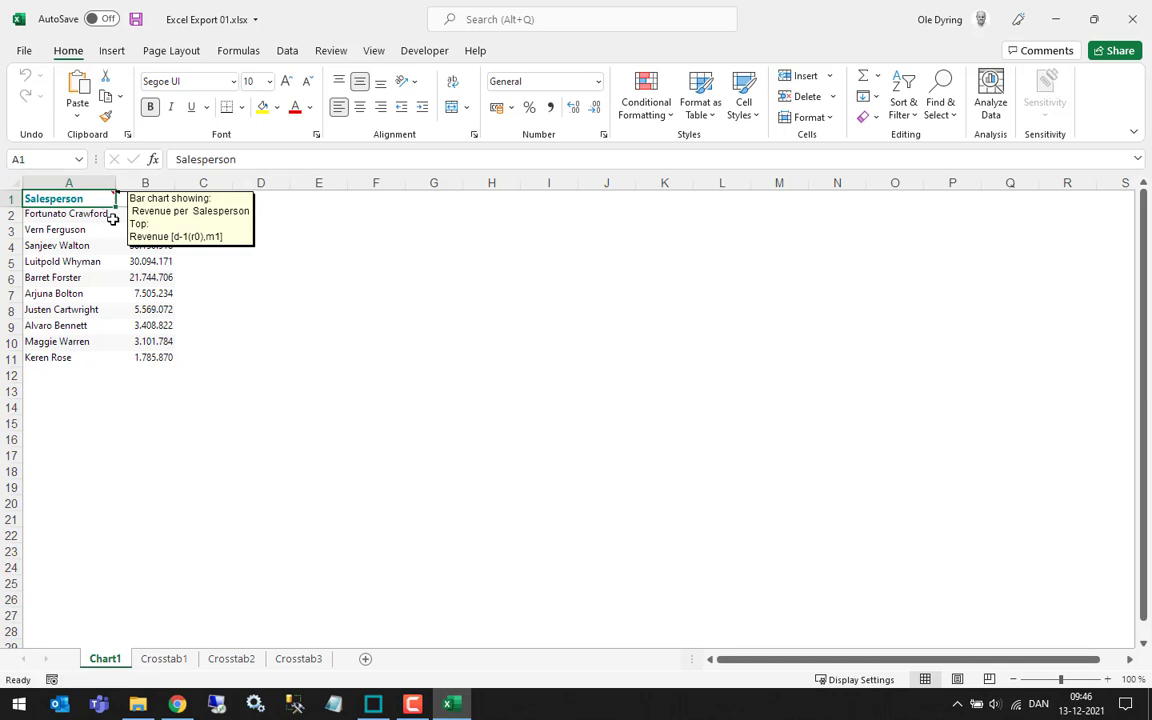
left_click(170, 658)
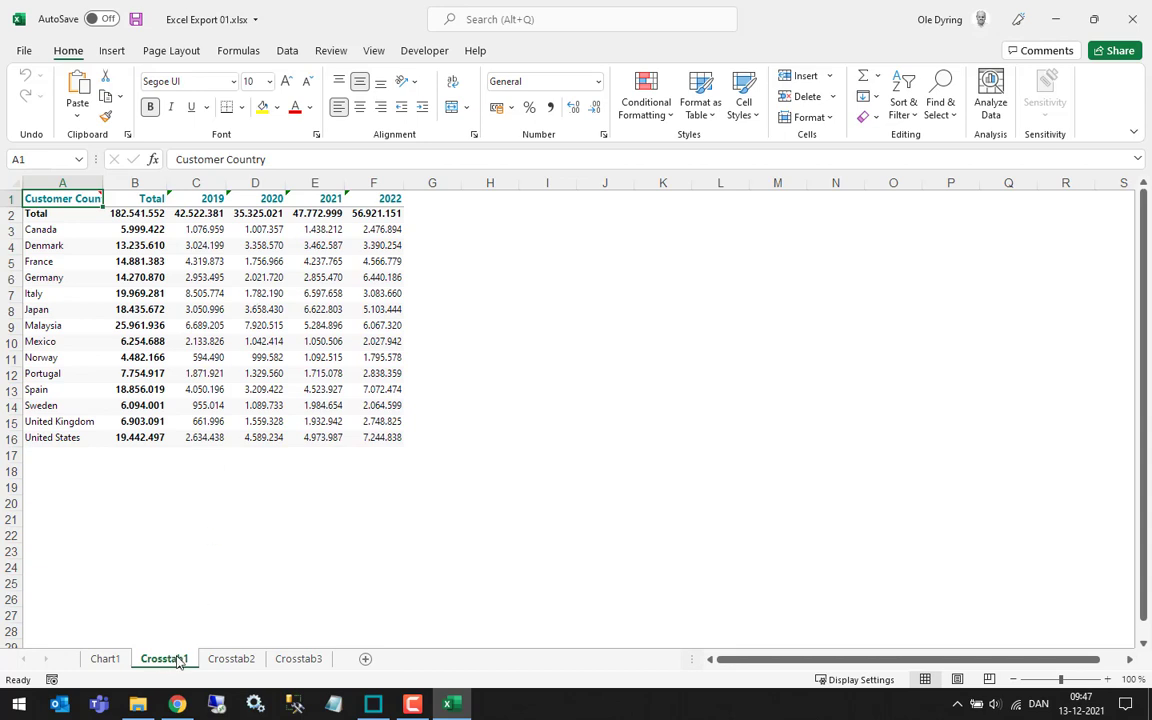
left_click(232, 659)
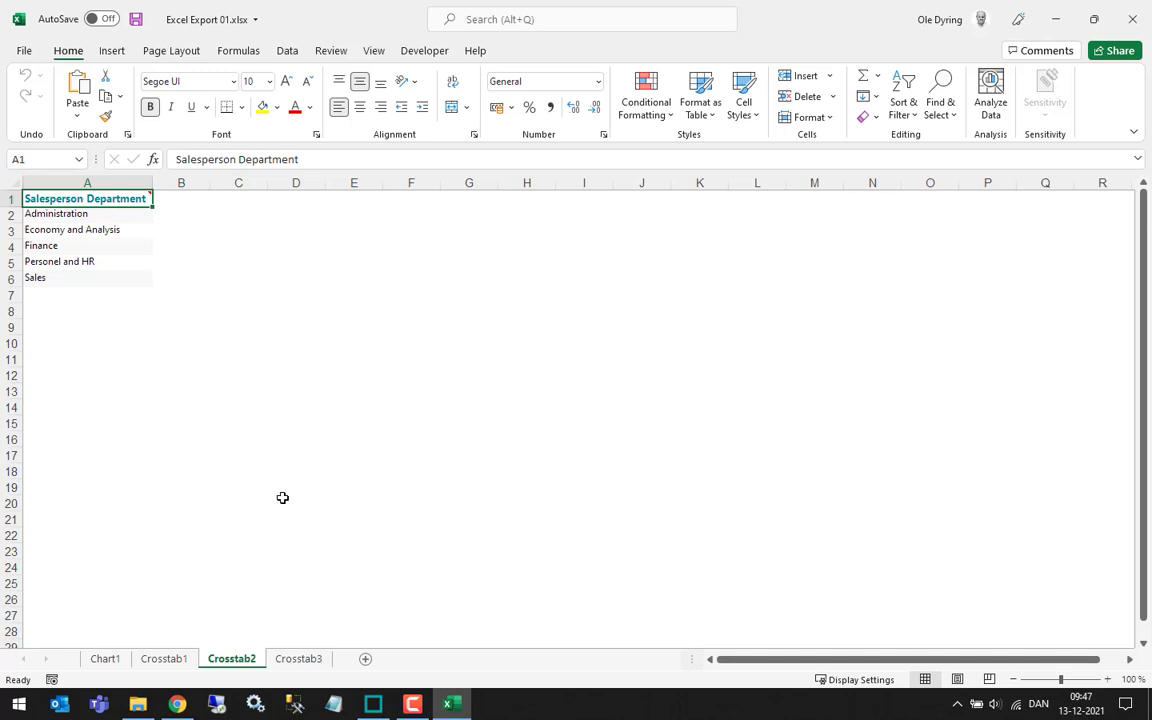
left_click(300, 659)
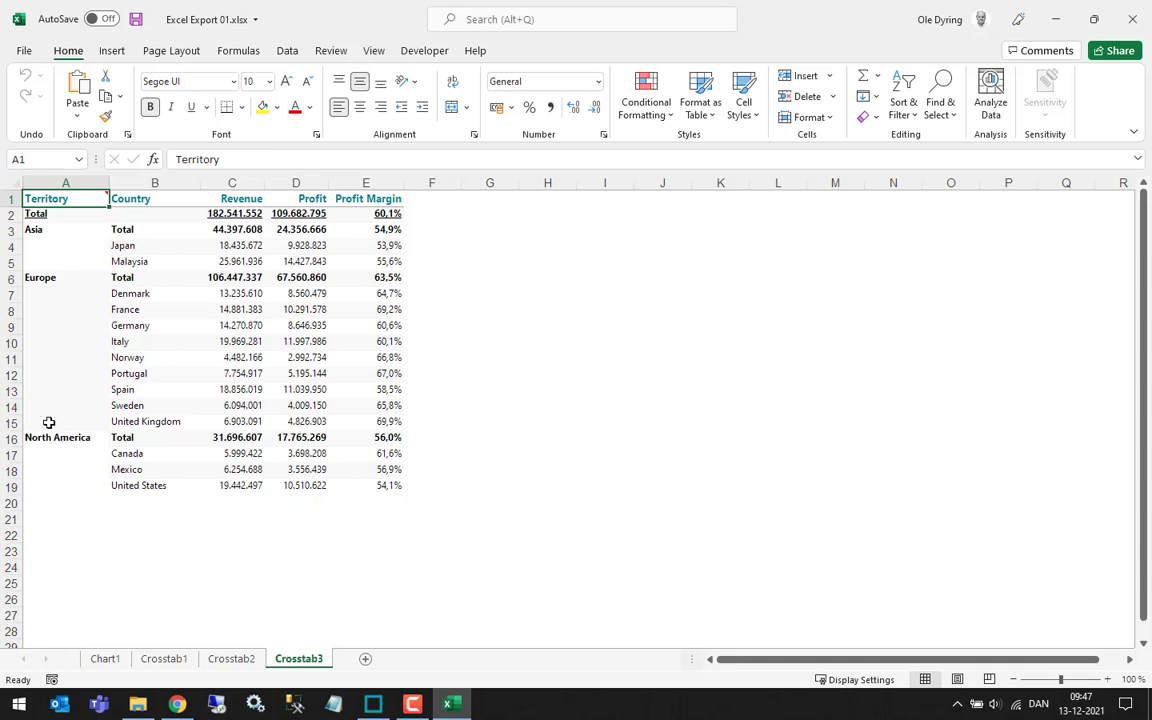
left_click(1132, 22)
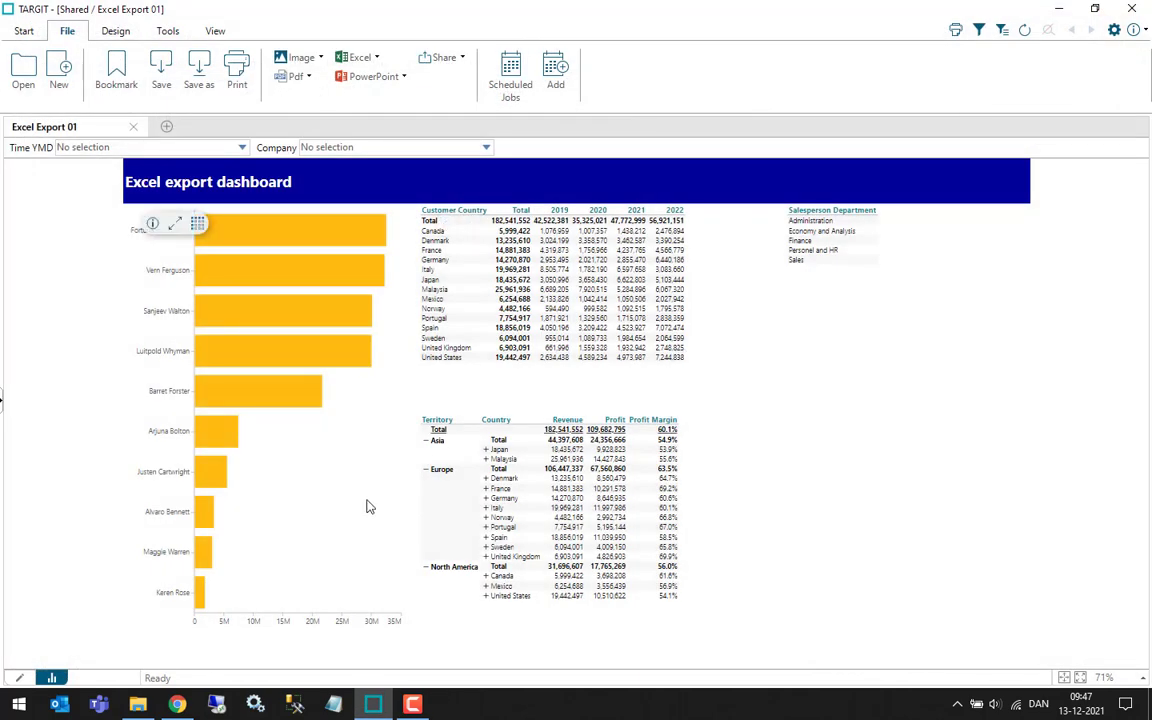
- Switch the dashboard to design mode and give the bar chart the custom explanation "Top 10 Salespersons"
key("F2")
left_click(365, 502)
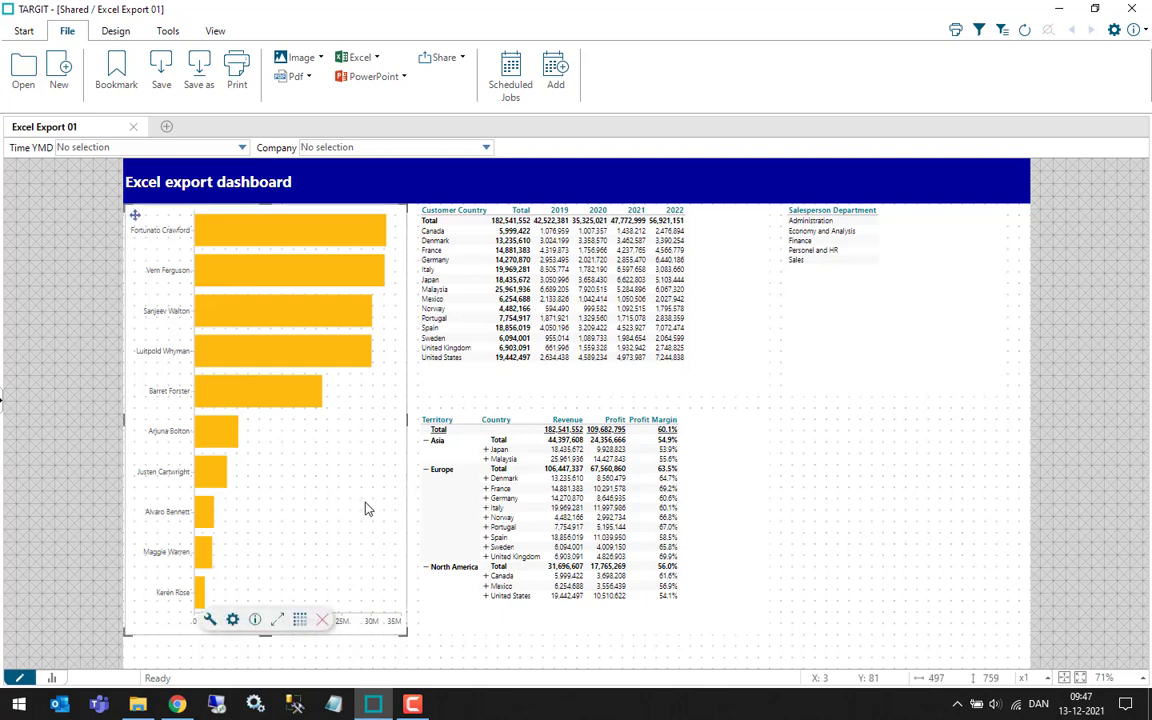
double_click(365, 502)
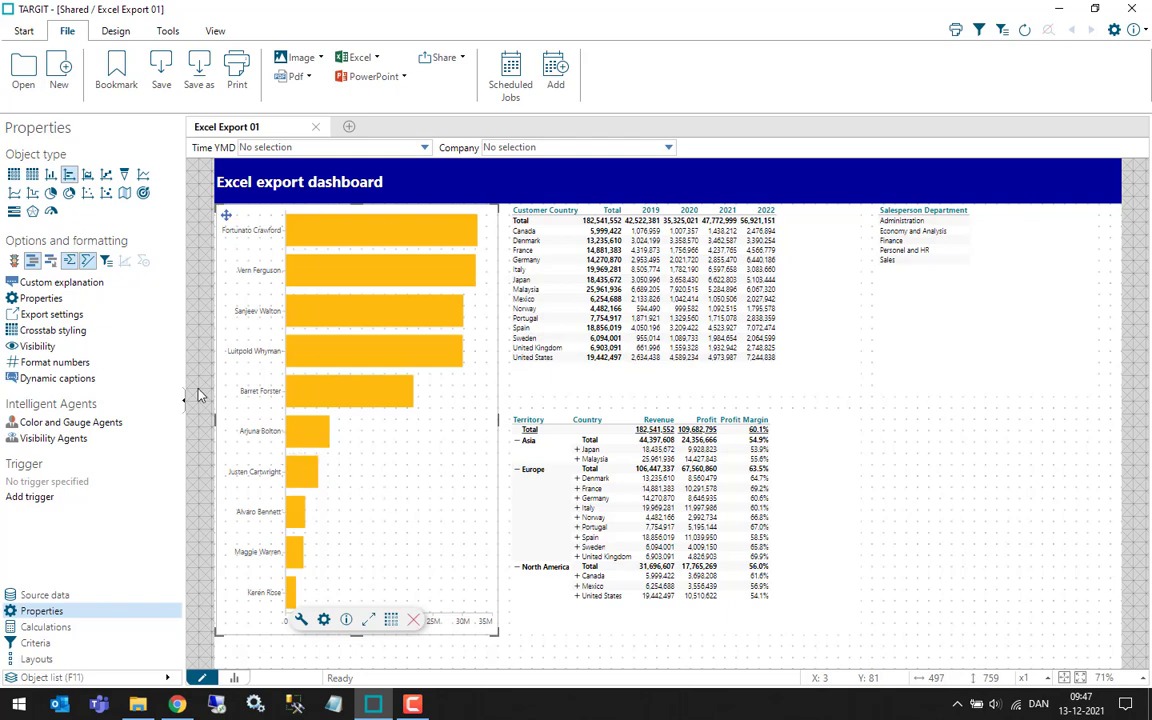
left_click(62, 282)
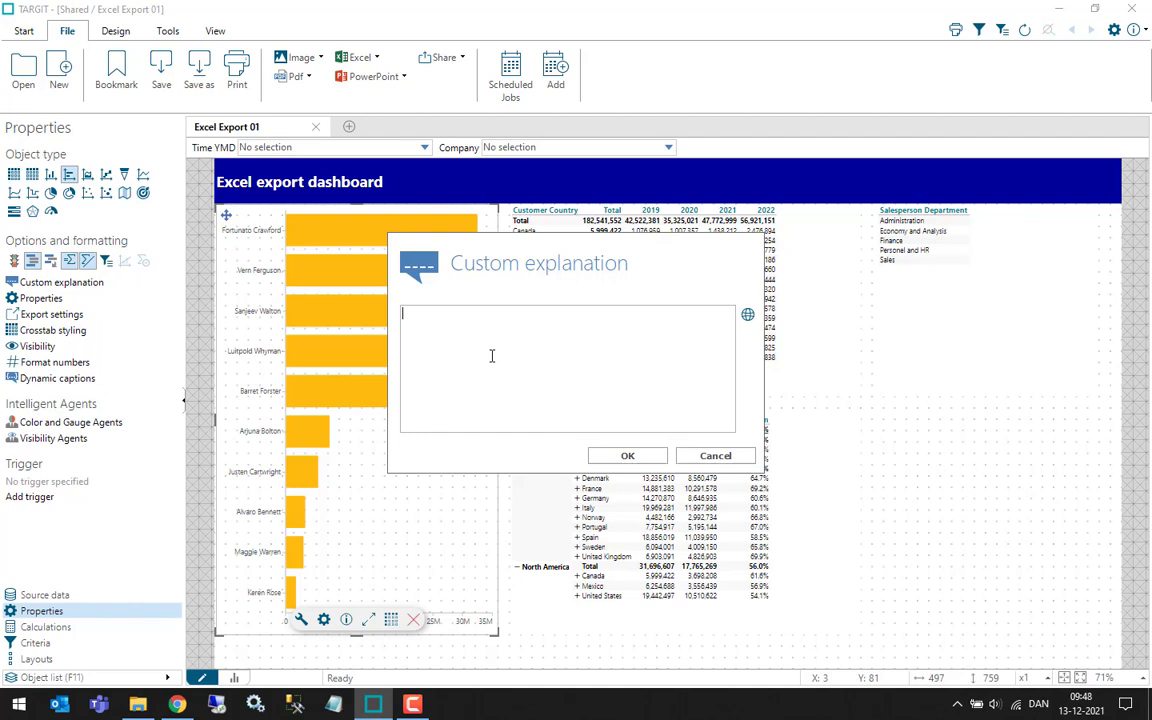
type("Top 10 Salespersons")
left_click(627, 455)
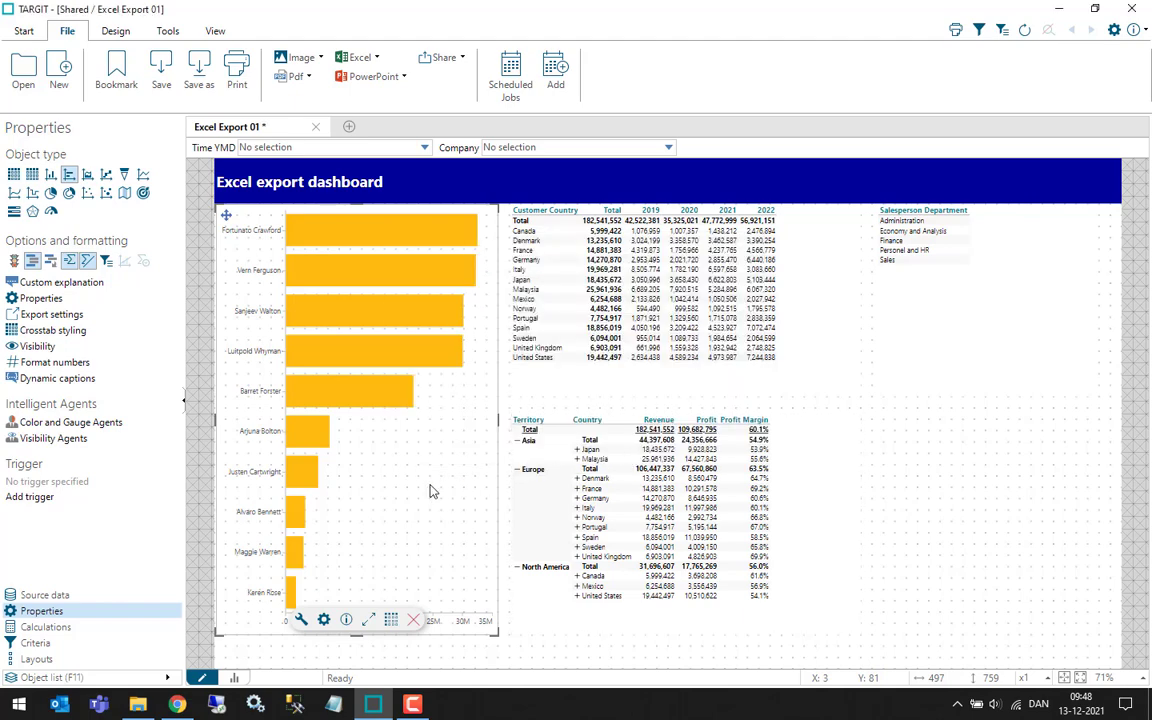
mouse_move(347, 621)
- Add the title "Revenue by Countries and Years" to the Customer Country crosstab
left_click(802, 359)
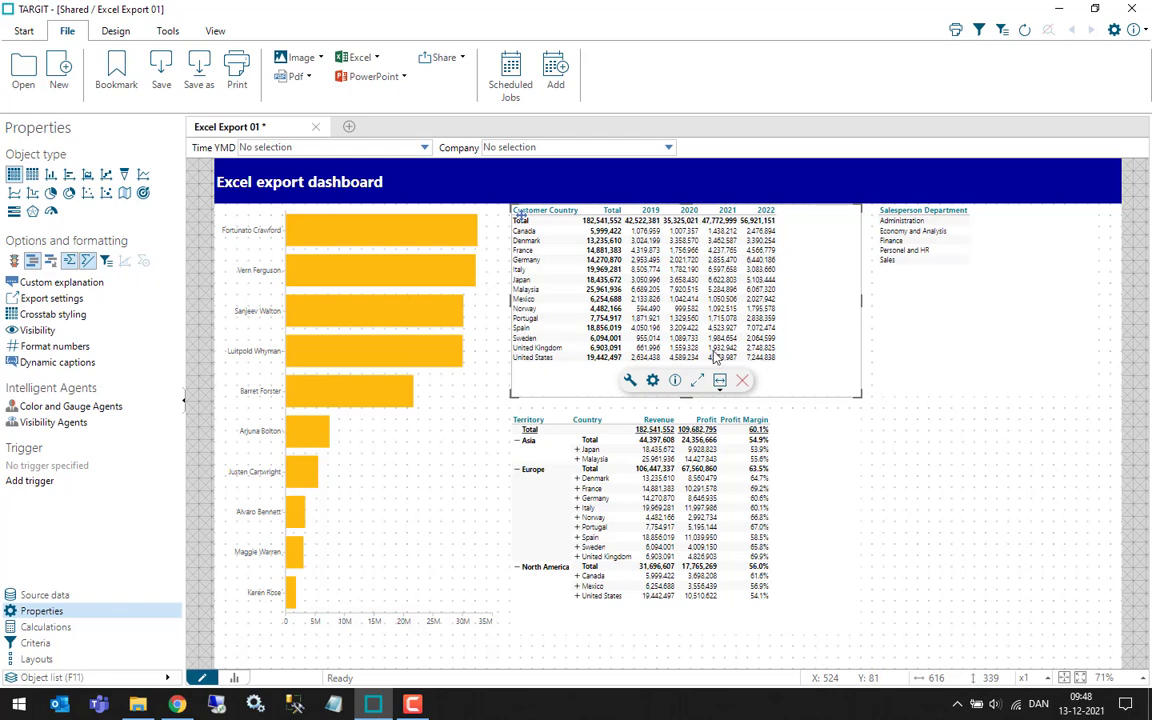
left_click(653, 382)
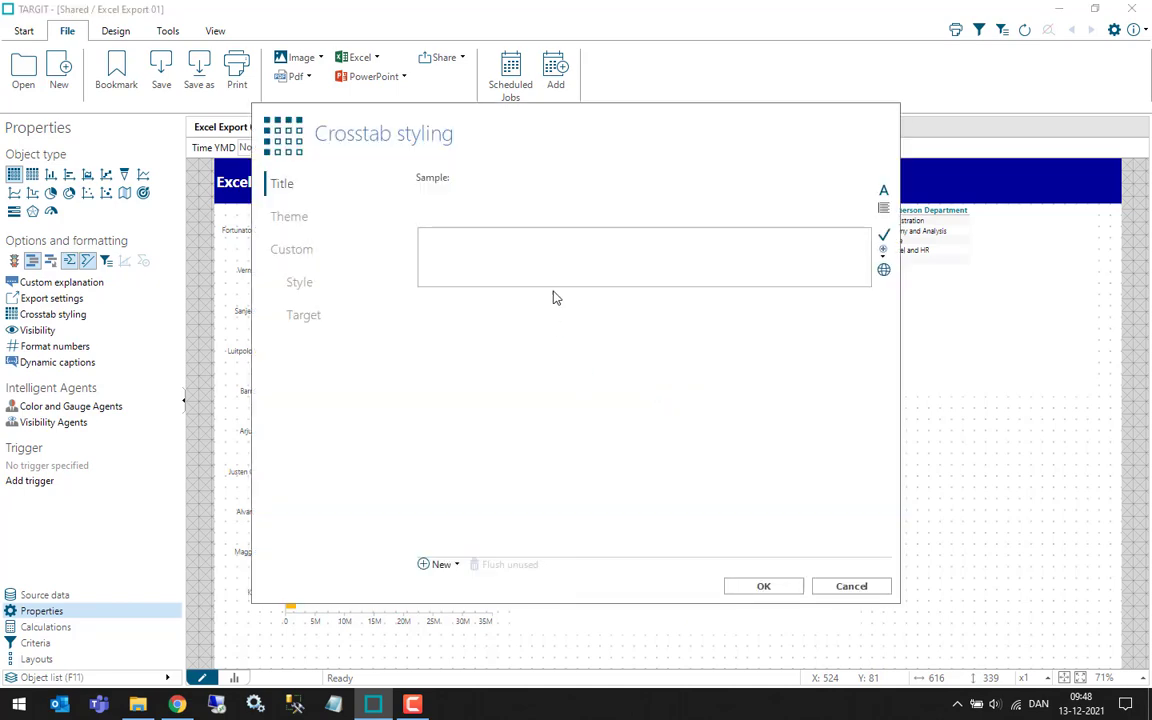
type("Revenue by Countries and Years")
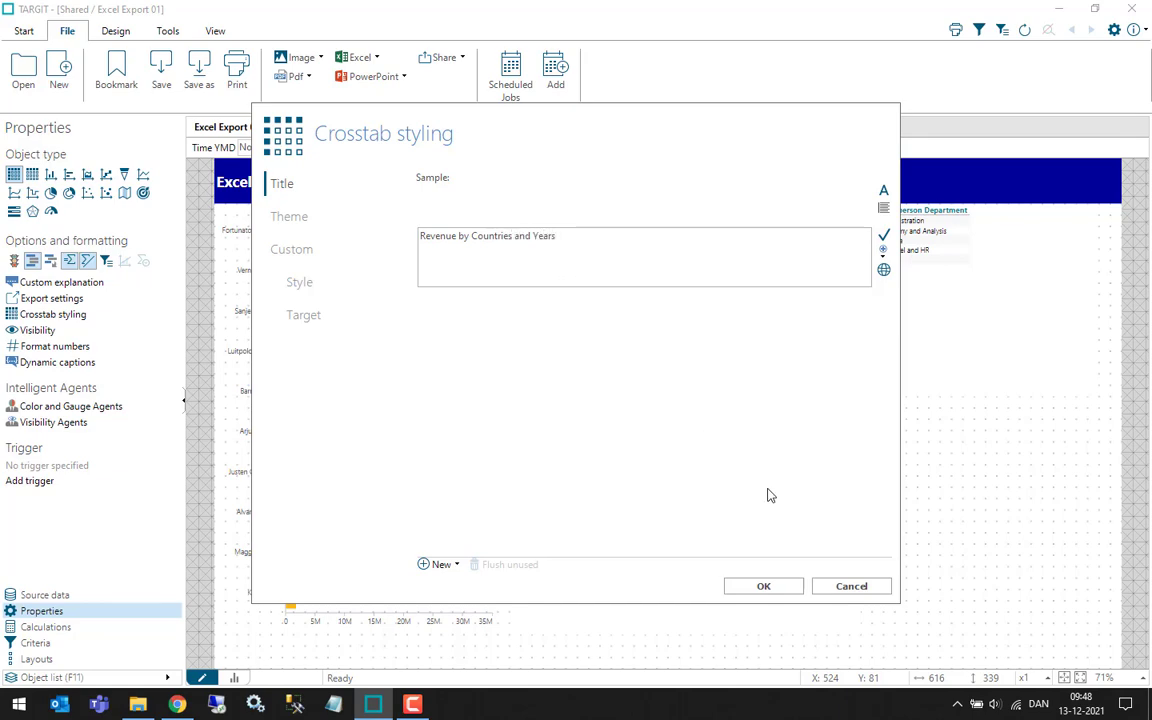
left_click(763, 586)
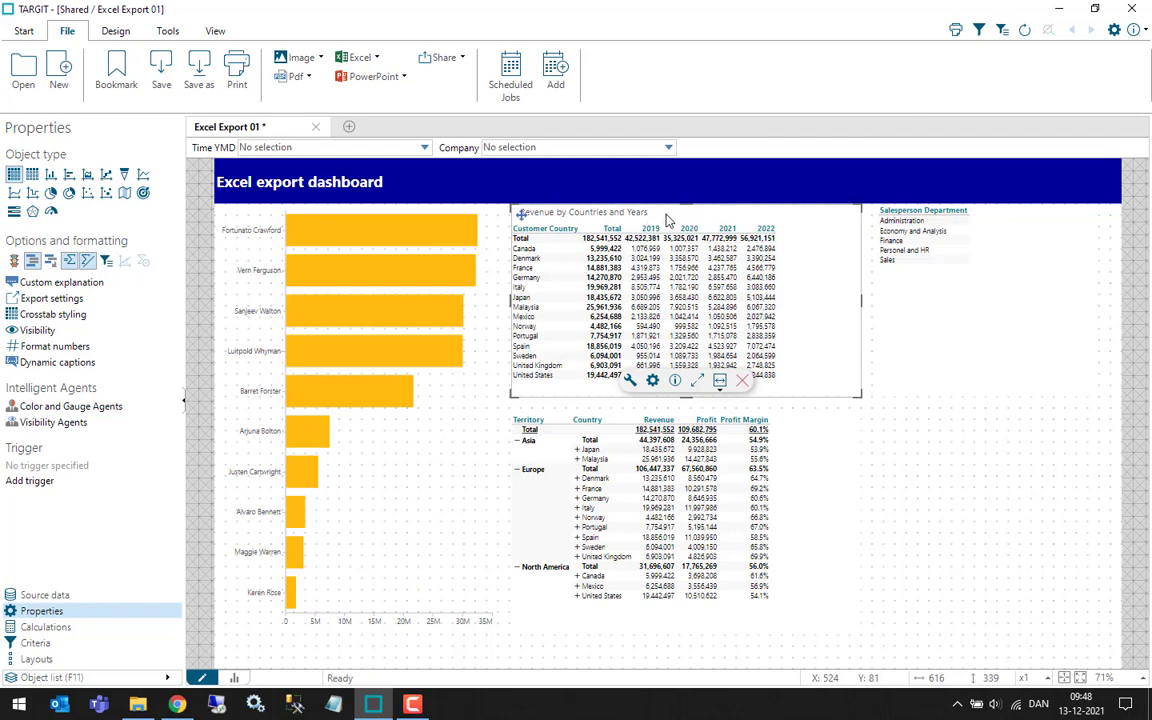
- Exclude the Salesperson Department crosstab from the document export in its export settings
left_click(930, 291)
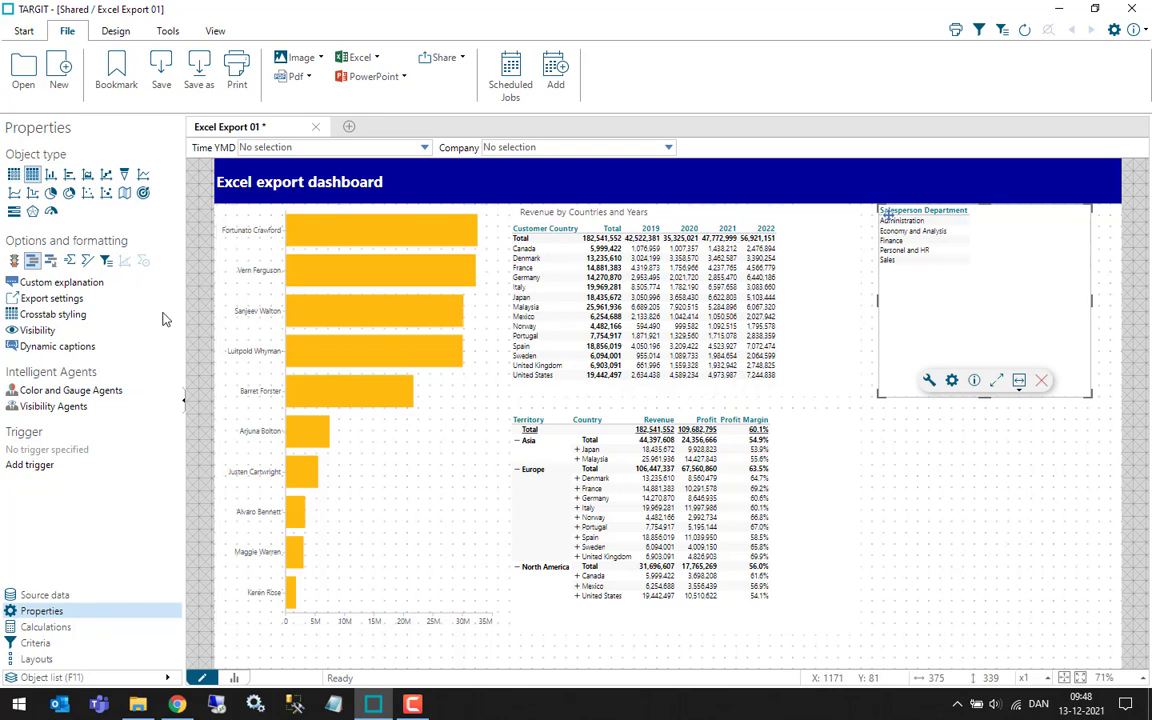
left_click(52, 298)
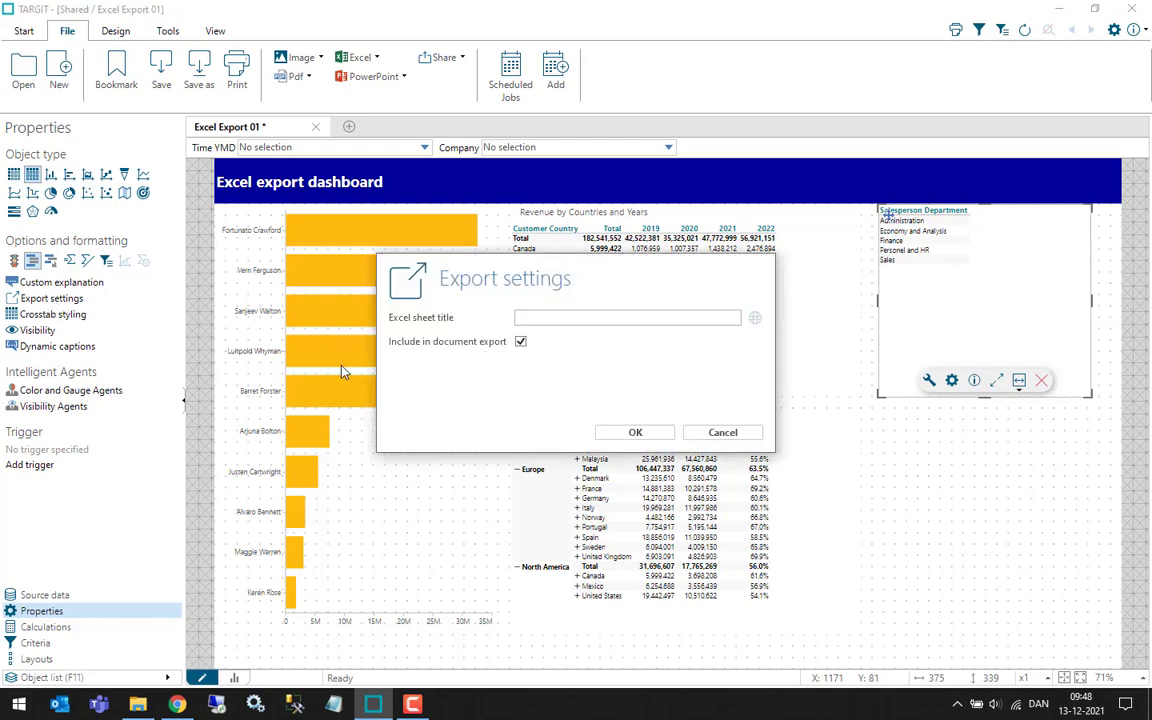
left_click(520, 341)
left_click(663, 436)
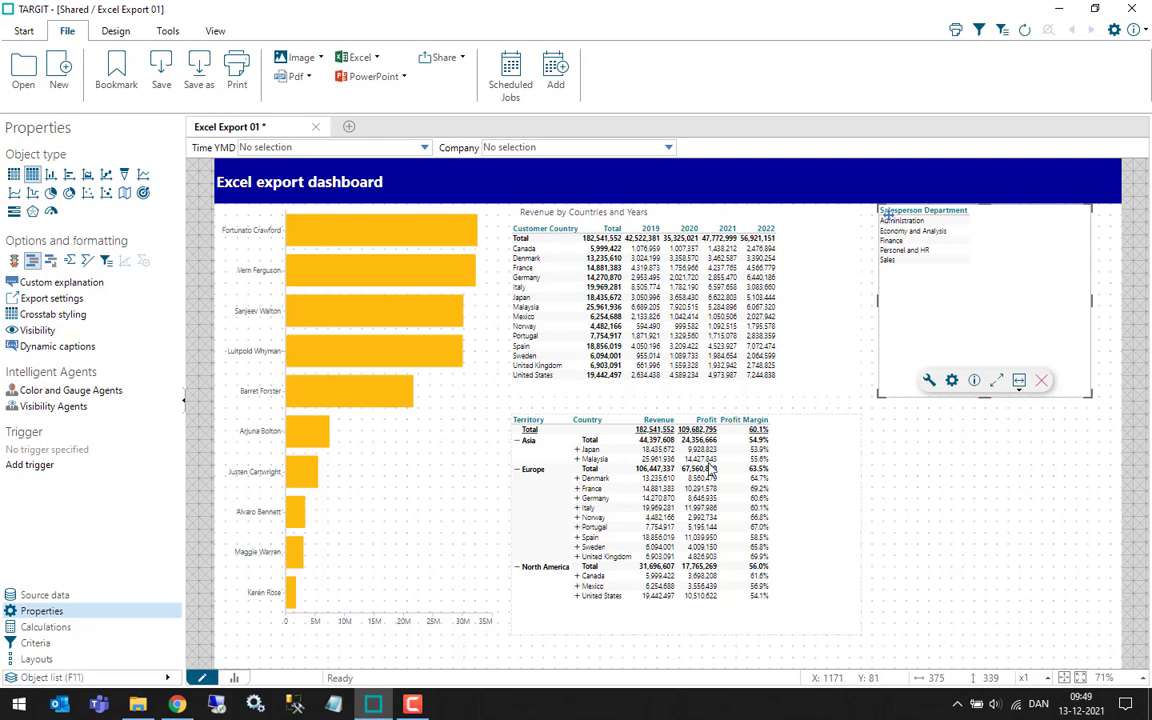
- Hide the territory subtotals and the grand total in the Territory and Country crosstab
left_click(794, 477)
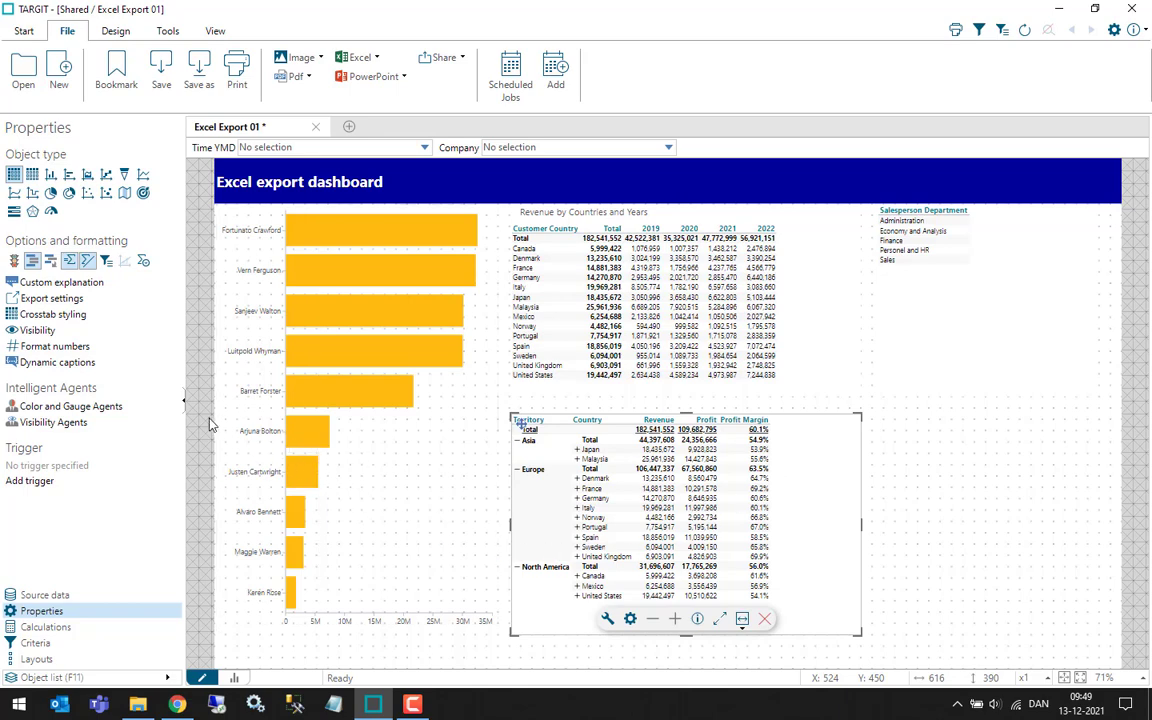
left_click(89, 263)
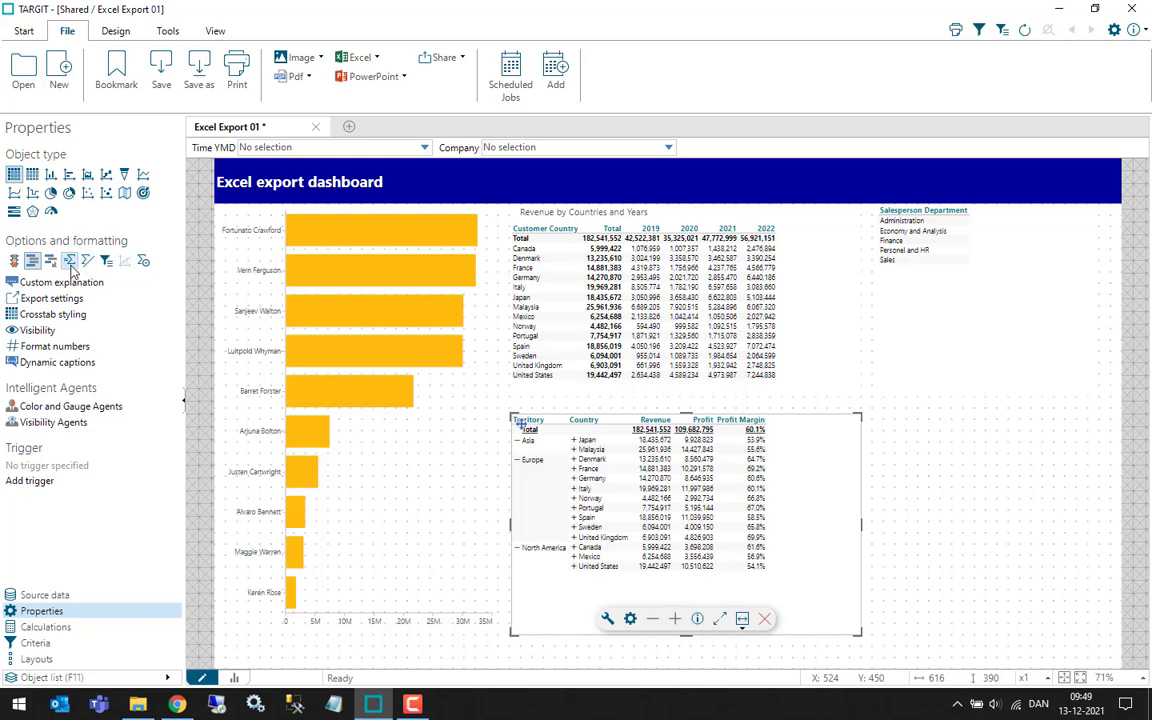
left_click(71, 265)
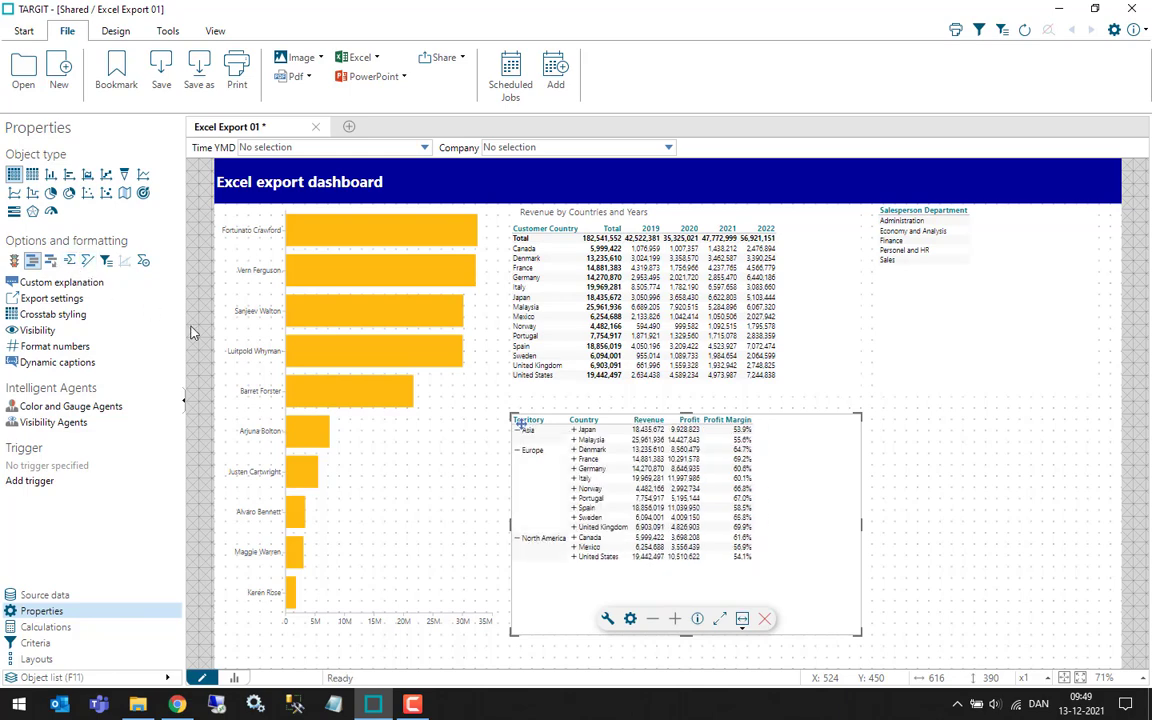
- Show the object list and rename Crosstab3 as "Crosstab 3 measures"
left_click(167, 678)
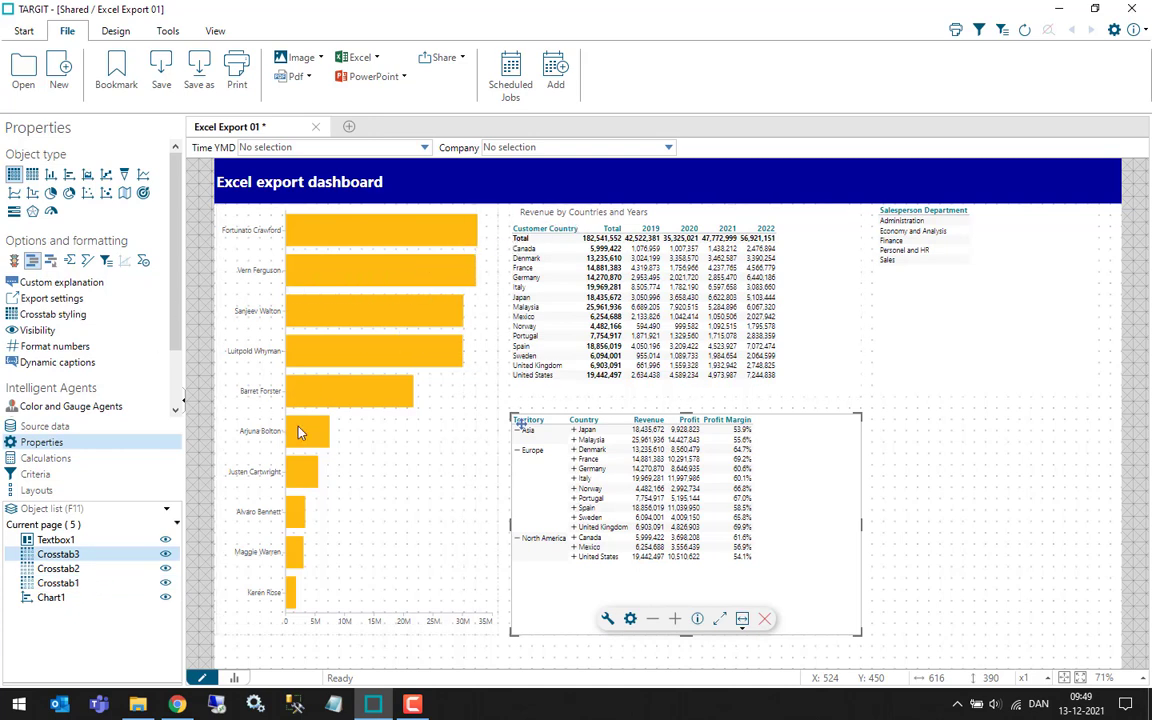
left_click(68, 558)
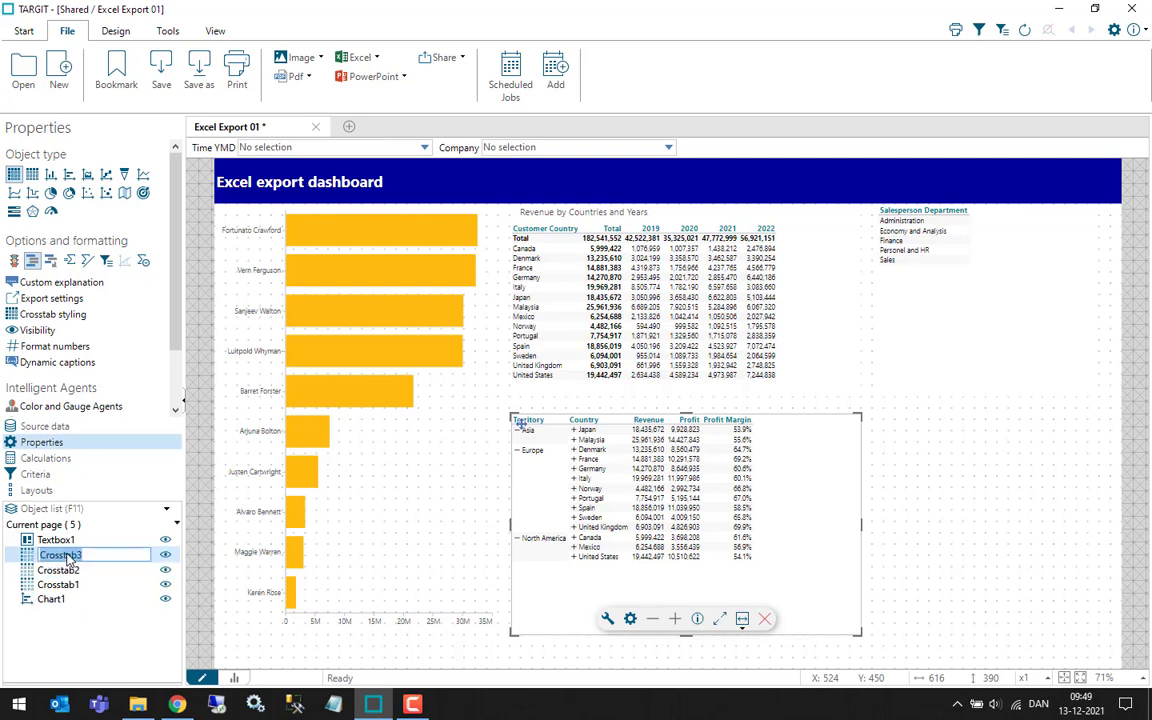
left_click(67, 556)
type("3 measures")
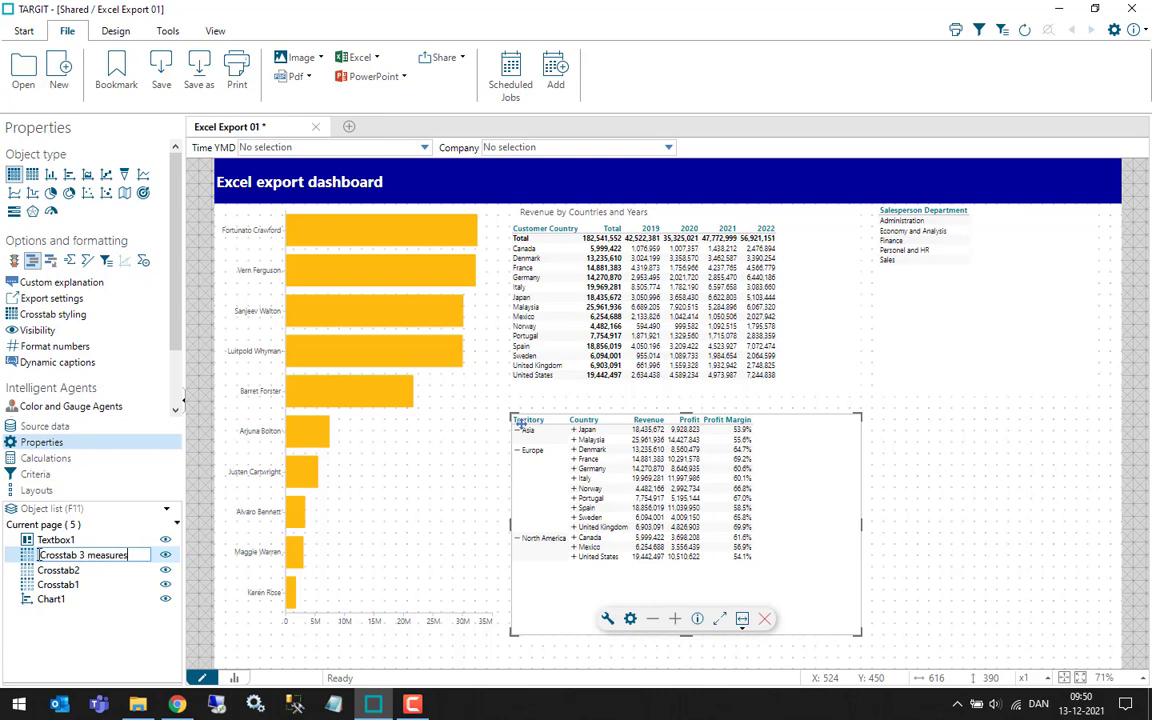
key("Return")
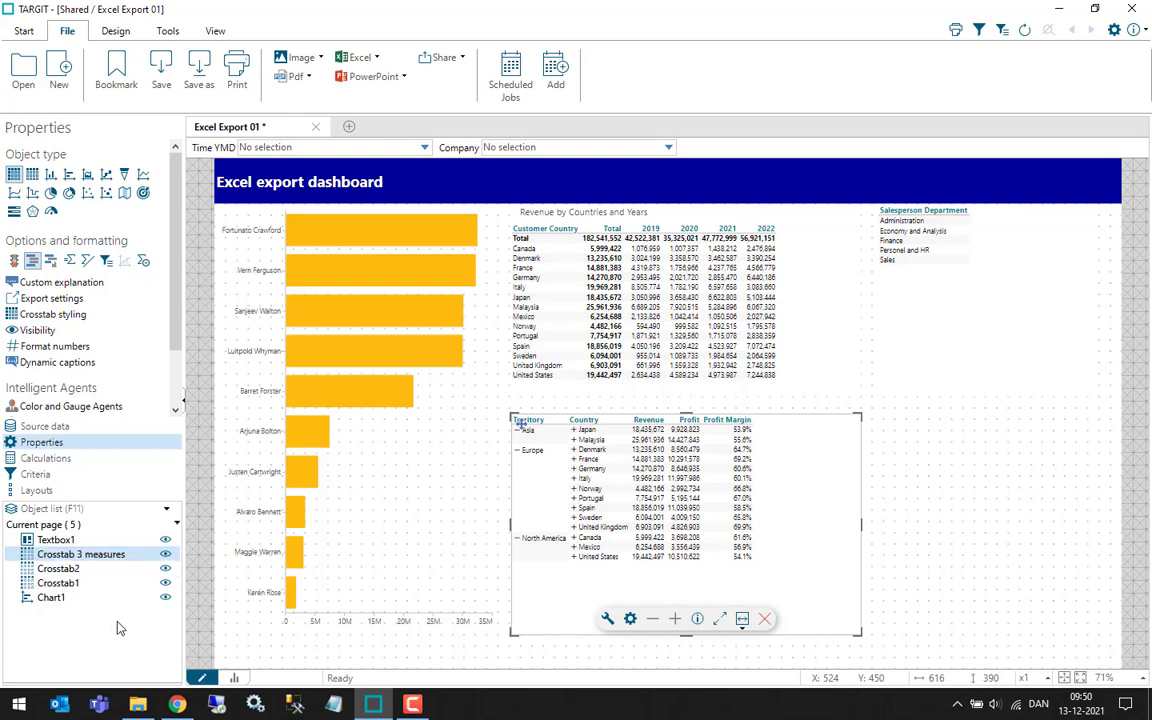
- Rename Chart1 in the object list as "Bar chart"
left_click(84, 600)
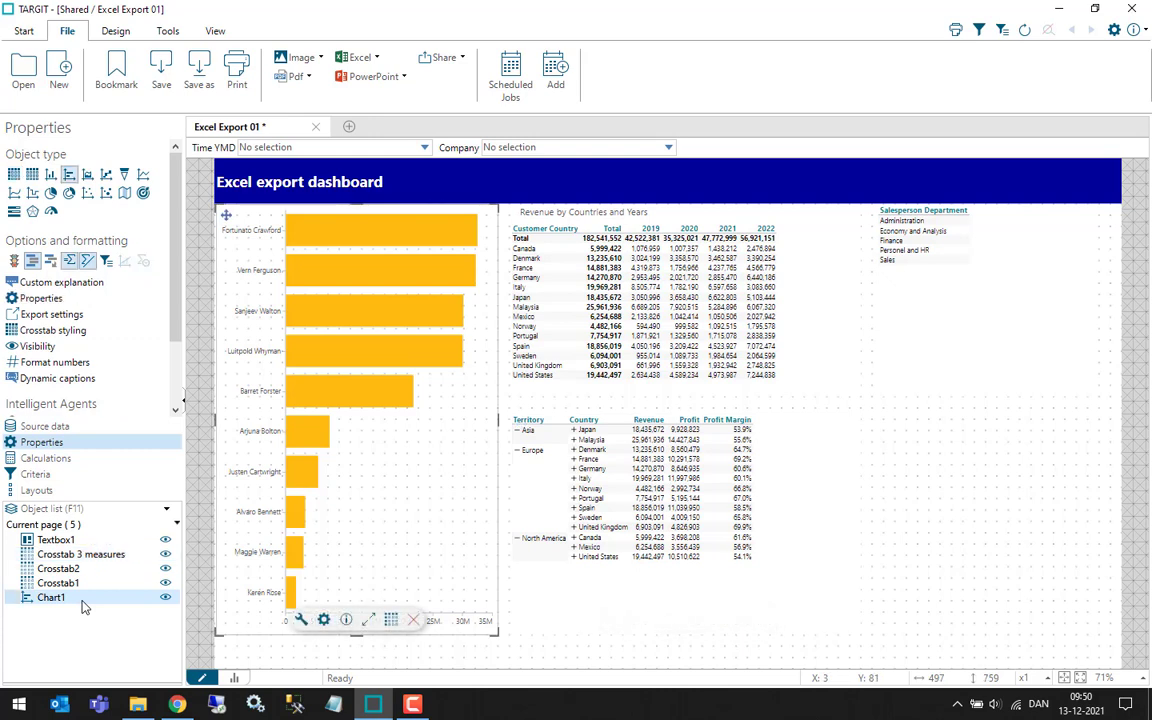
left_click(84, 600)
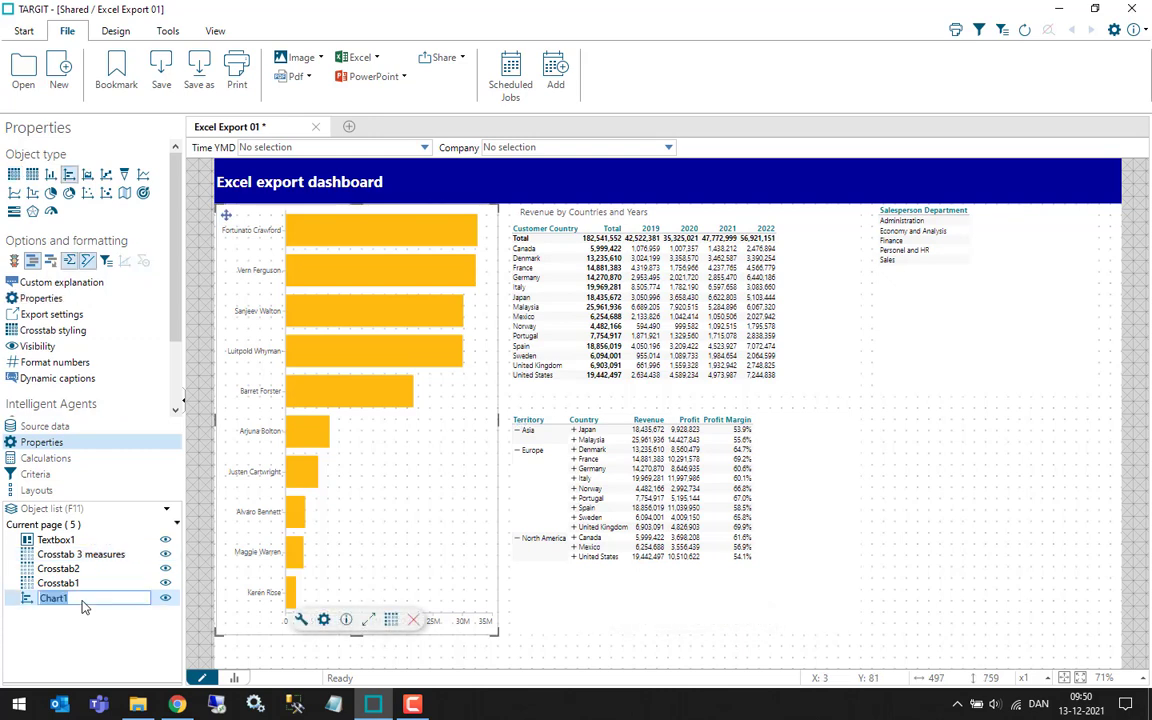
type("Bar char")
key("Return")
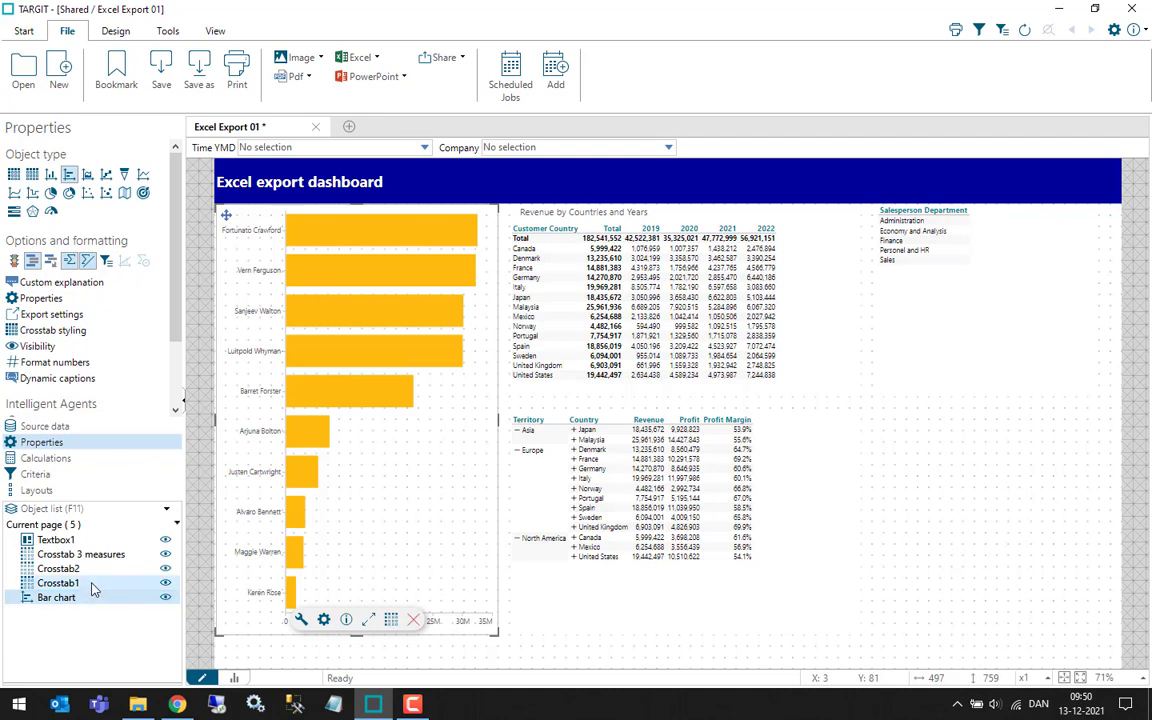
- Rename Crosstab1 in the object list as "Crosstab Country Year"
left_click(91, 589)
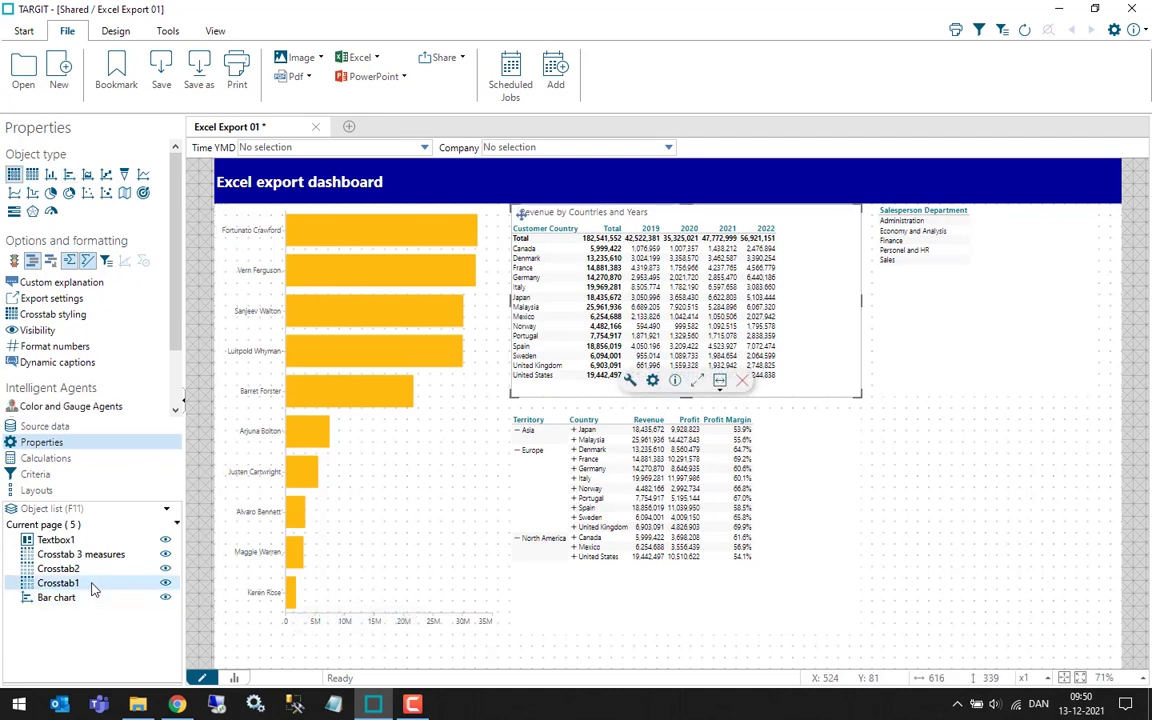
left_click(91, 589)
left_click(91, 589)
key("BackSpace")
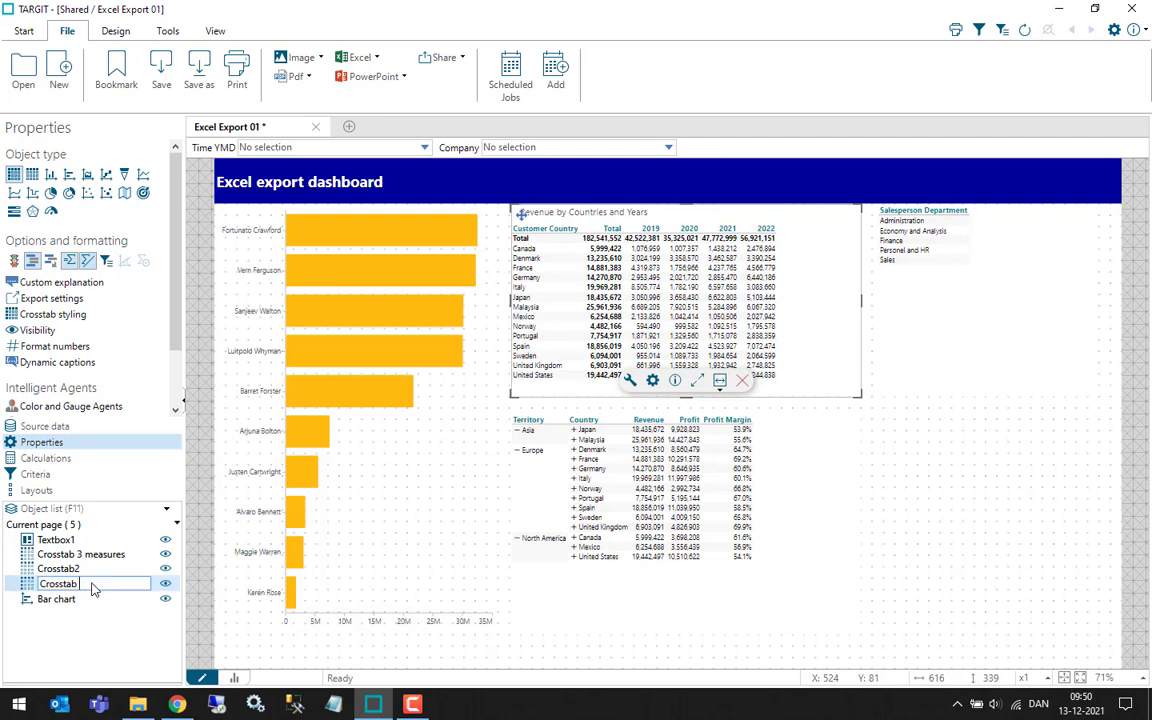
type("Country Year")
key("Return")
- Rename Crosstab2 in the object list as "Crosstab Slicer"
left_click(97, 570)
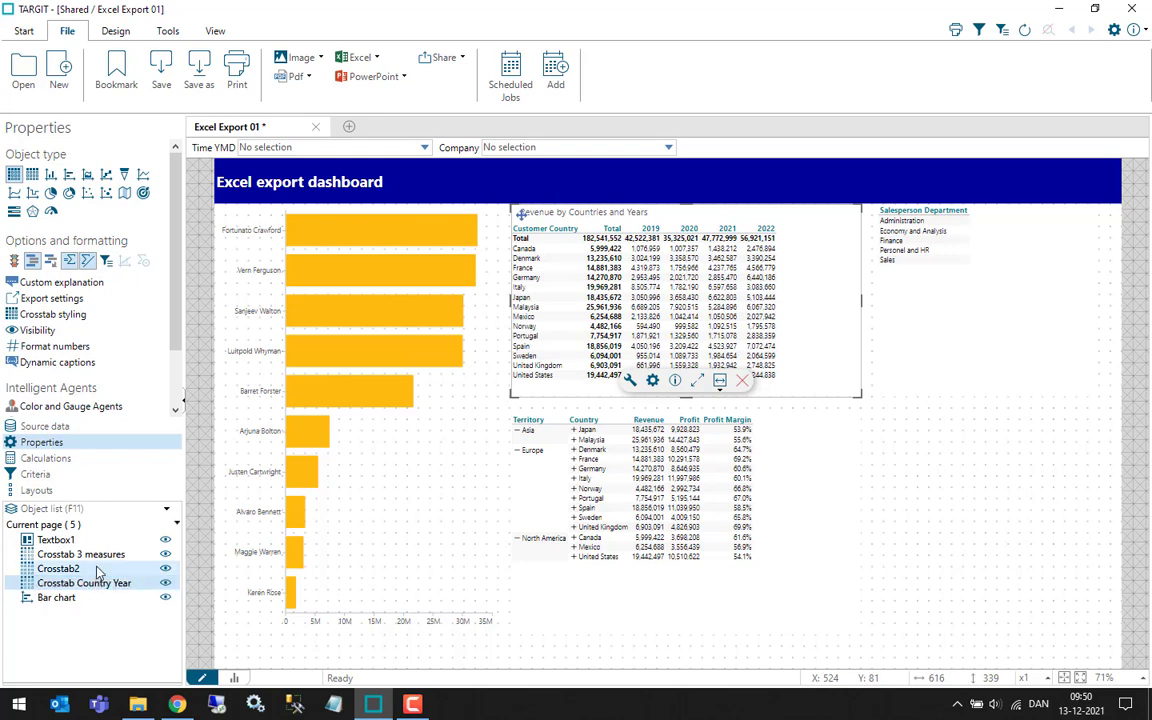
left_click(100, 575)
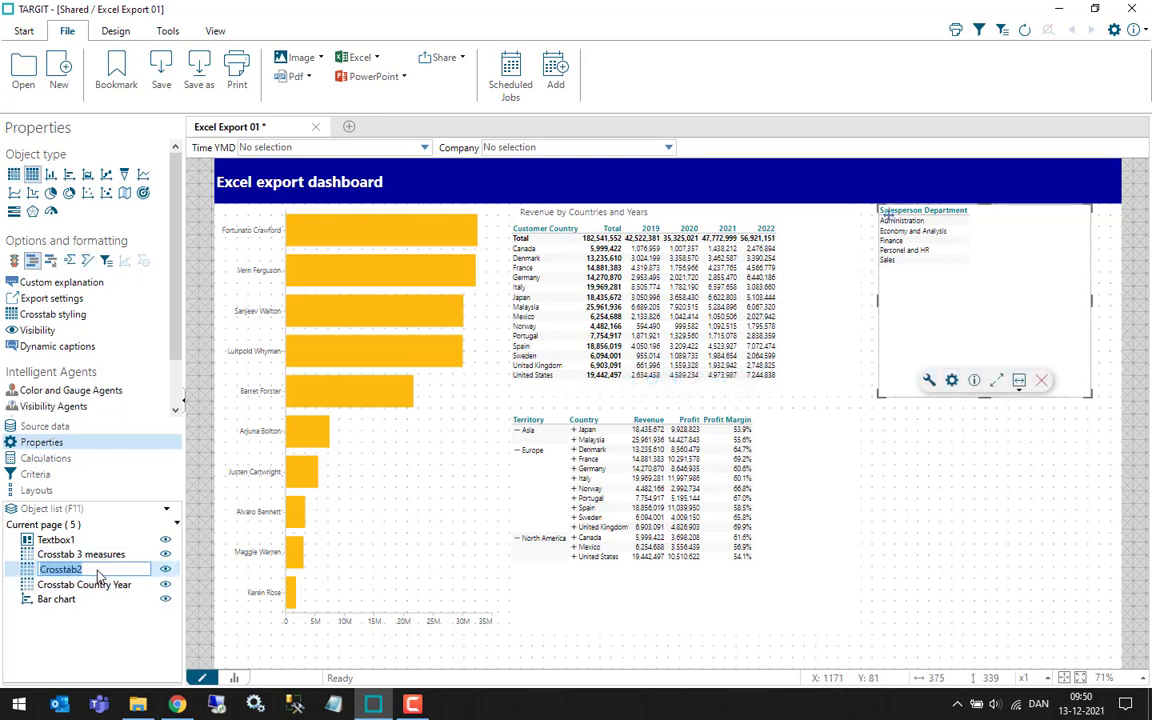
left_click(97, 575)
key("BackSpace")
type("Slicer")
key("Return")
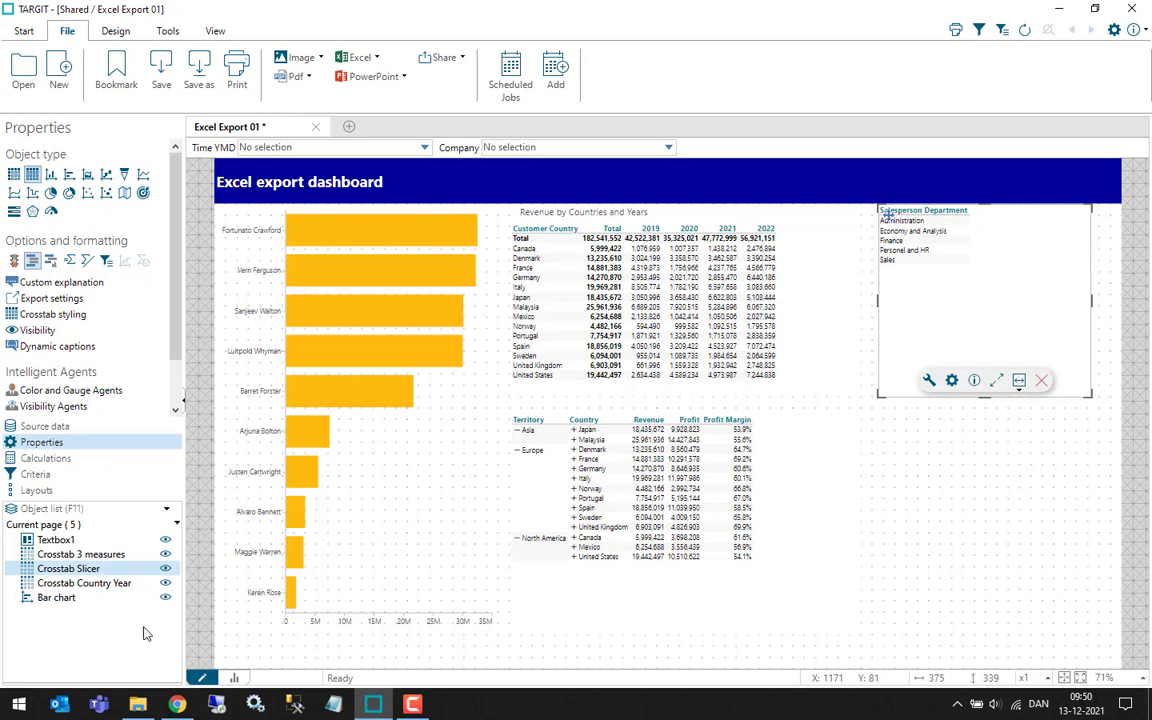
- Set up a custom Excel export that repeats dimension members for all rows/columns, and make these settings the personal default
left_click(378, 60)
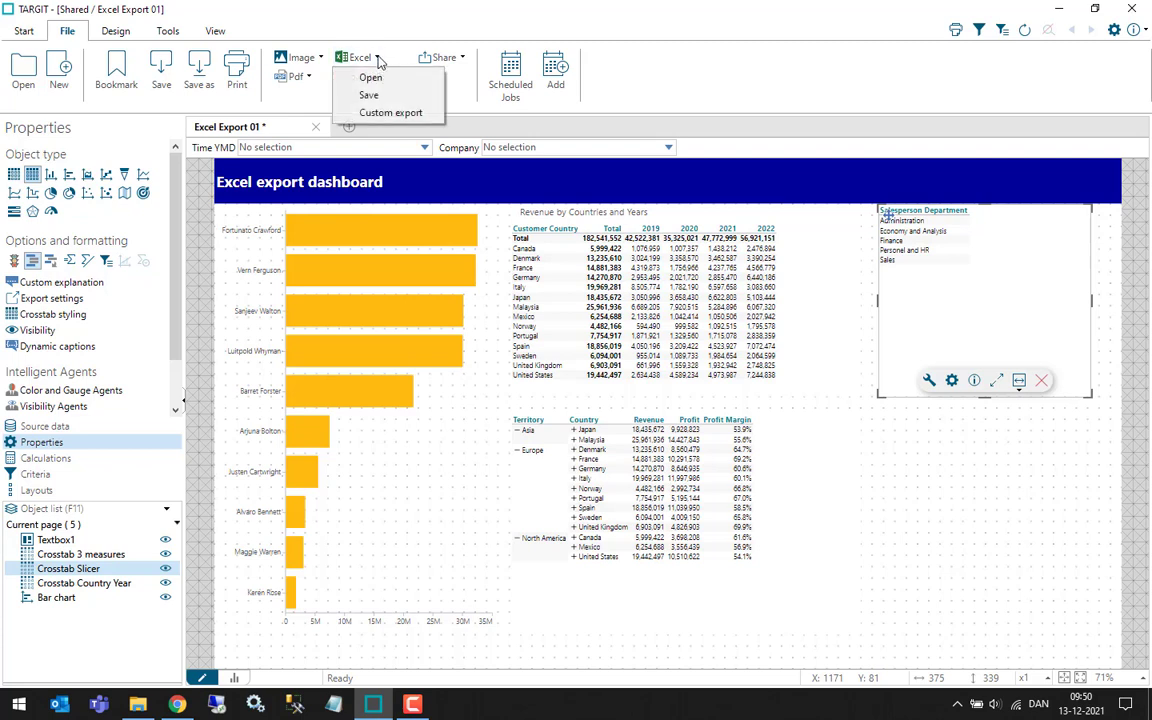
left_click(379, 113)
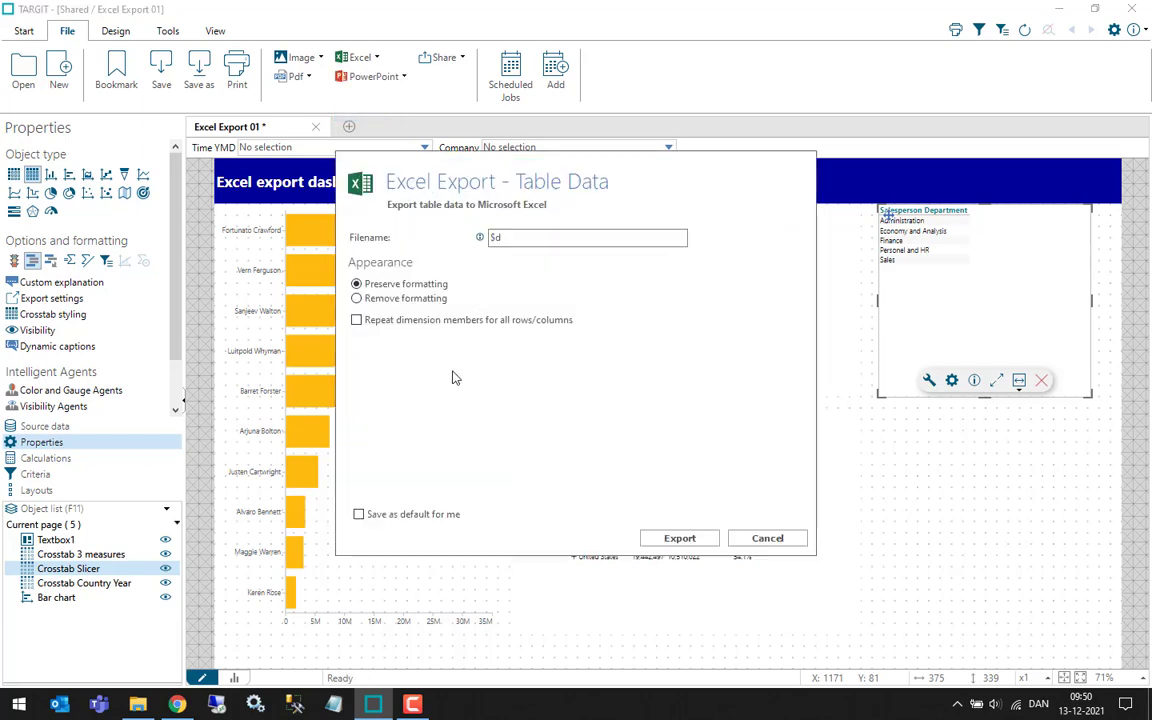
left_click(362, 320)
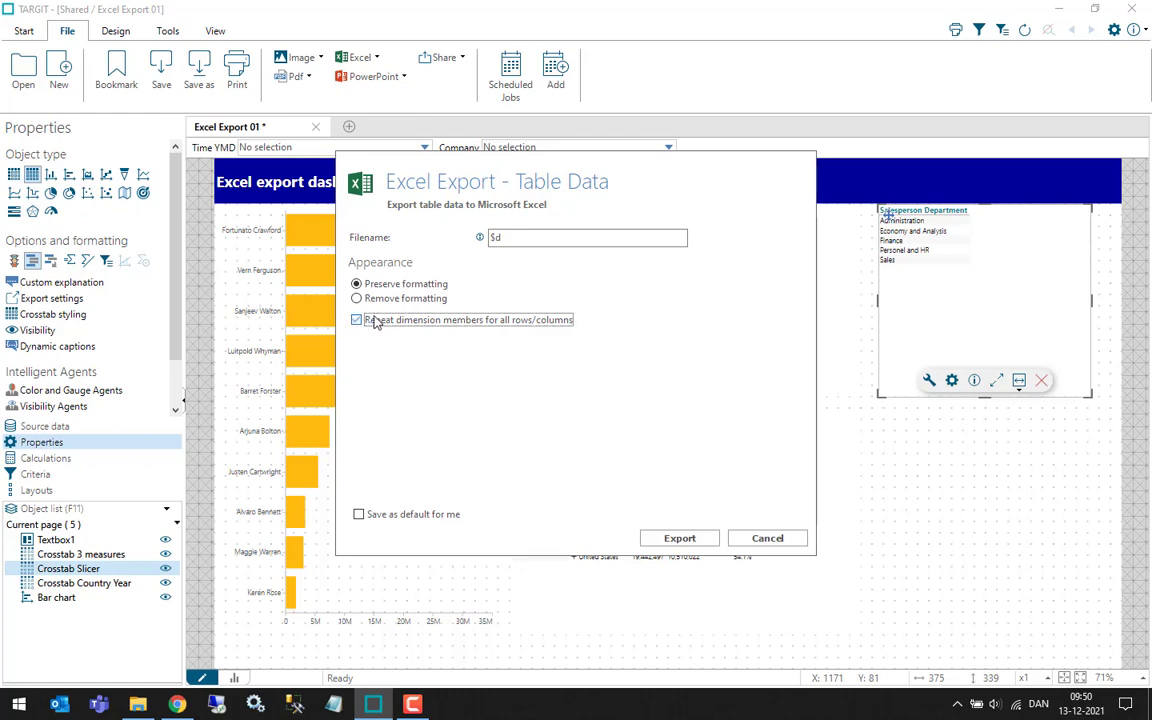
left_click_drag(460, 158, 838, 210)
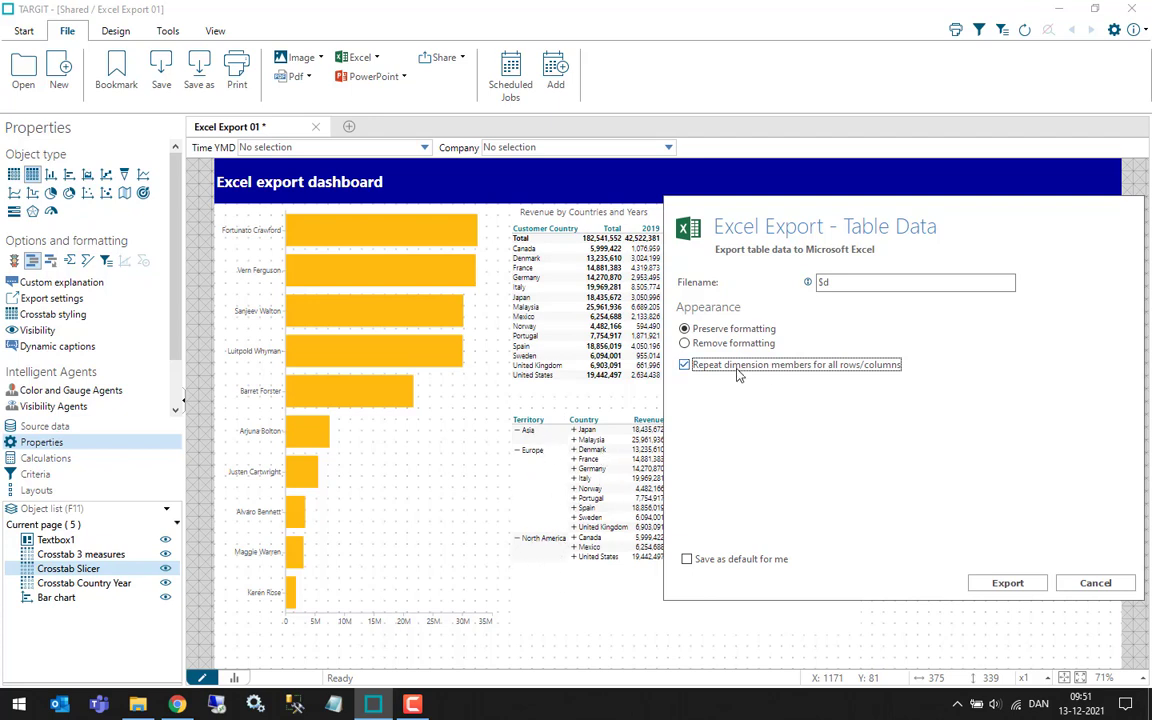
left_click(689, 558)
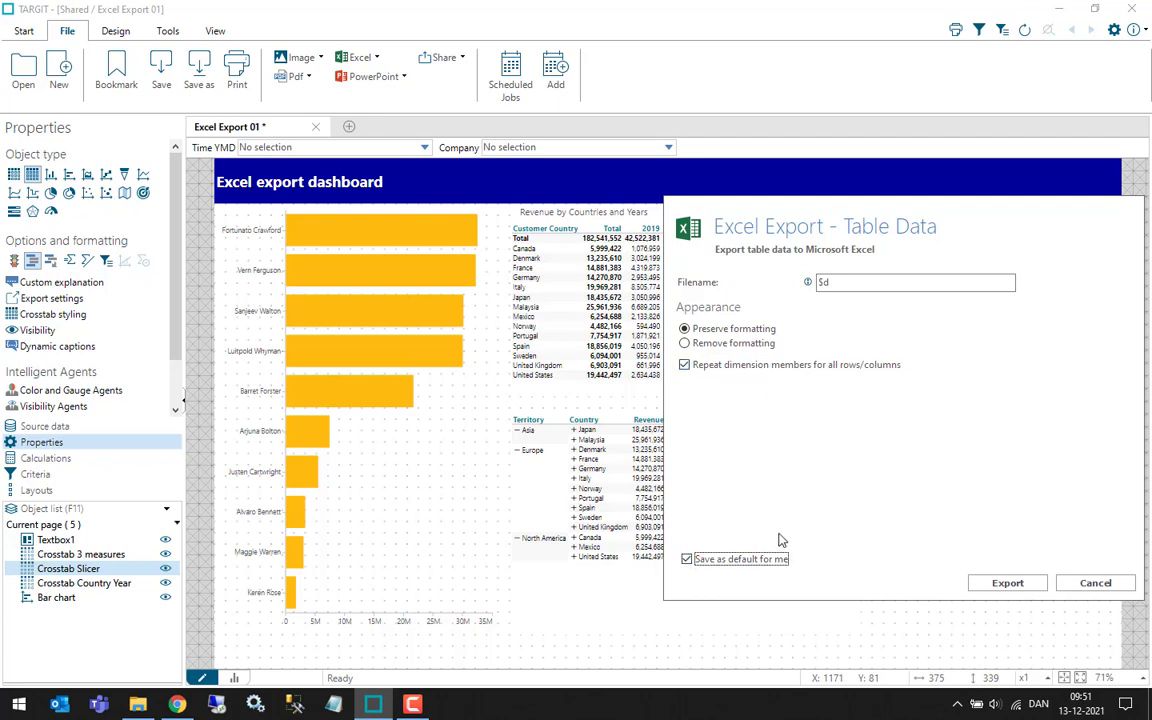
- Export the table data to C:\Temp as Excel Export 01.xlsx and open the exported workbook in Excel
left_click(1007, 588)
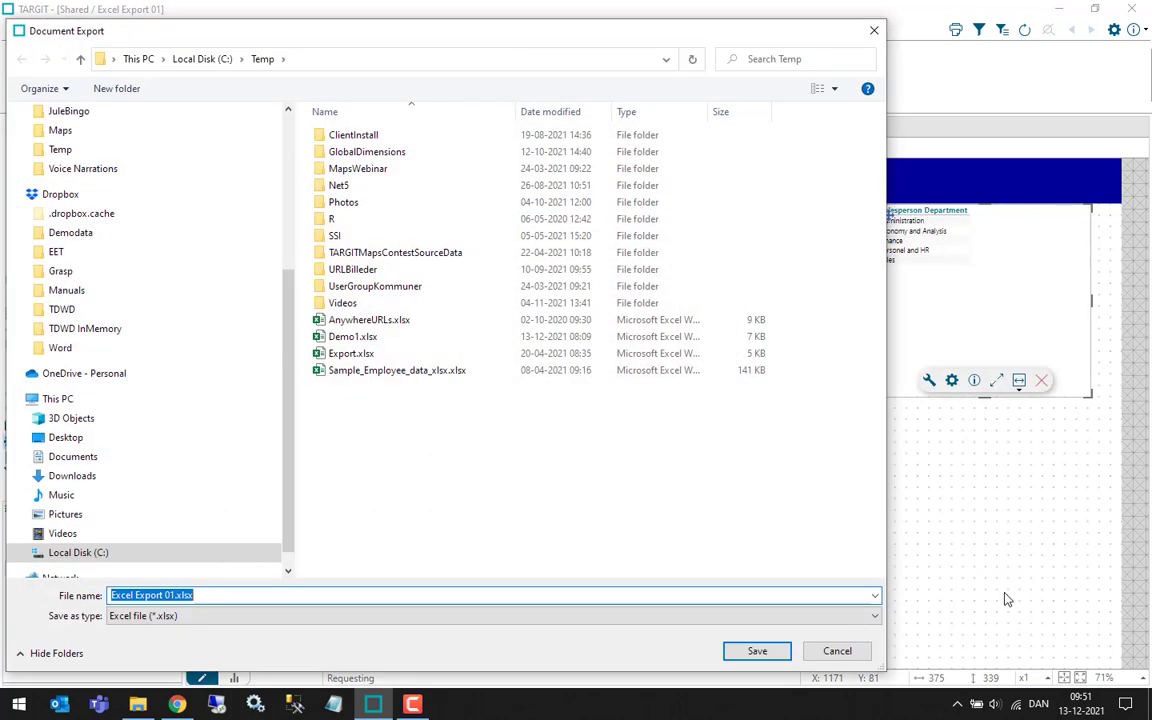
left_click(751, 653)
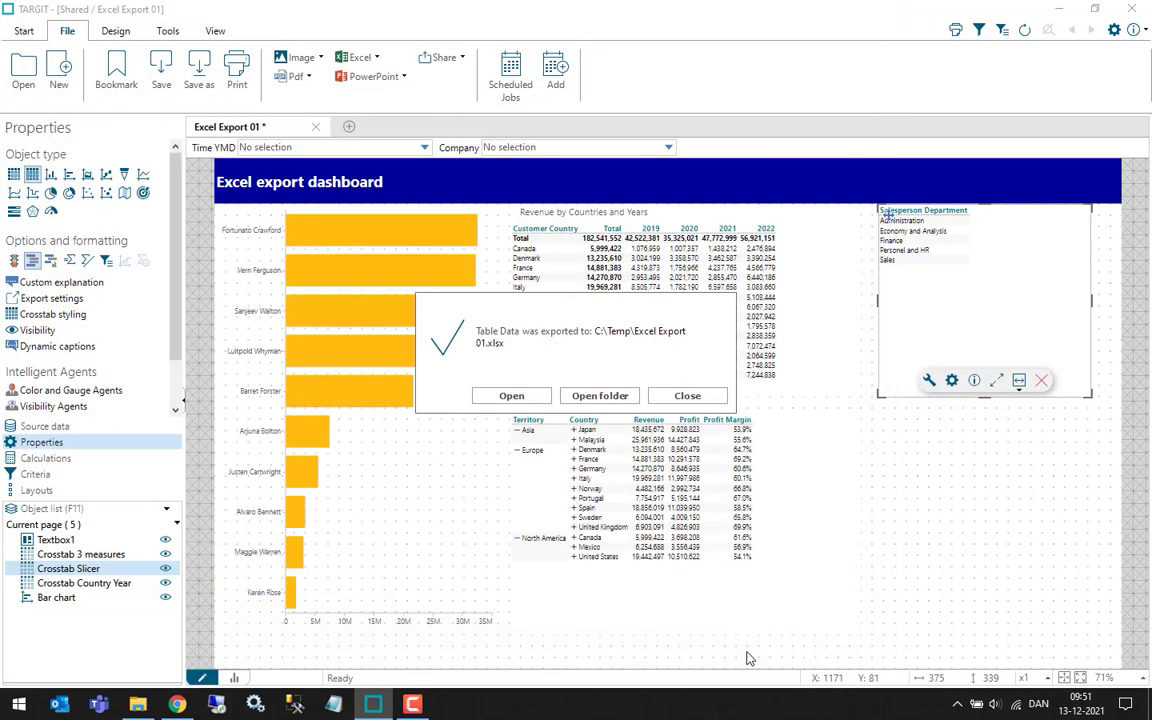
left_click(511, 396)
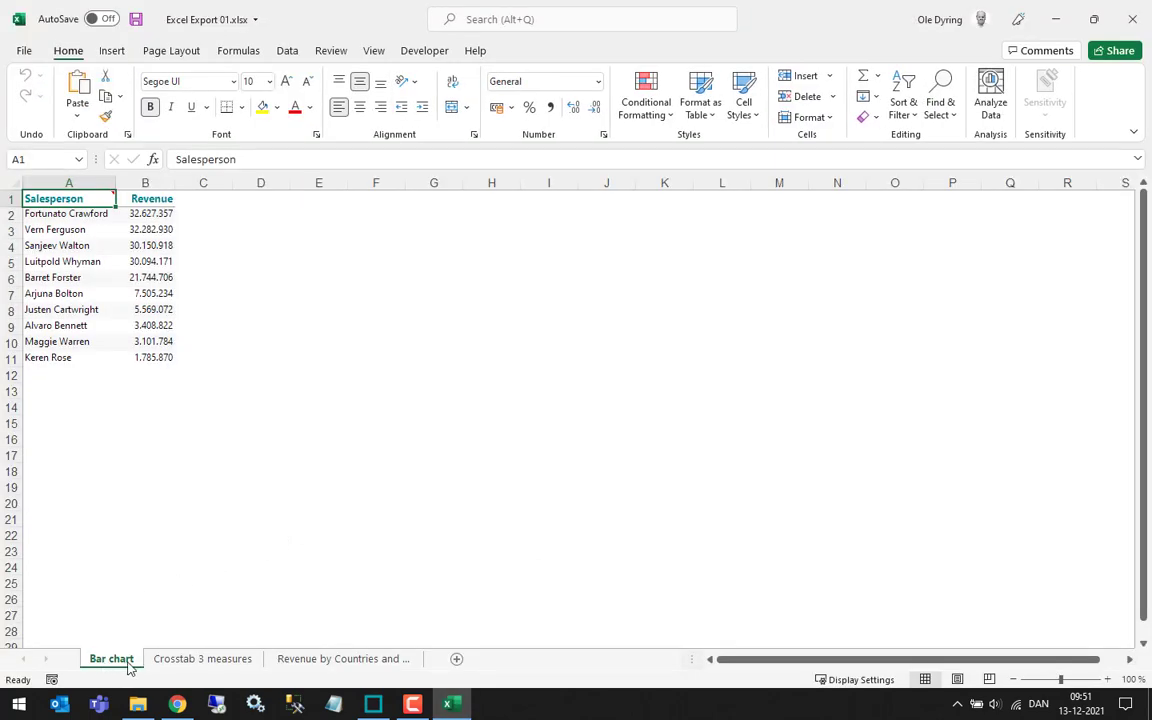
- Examine the note on the Bar chart sheet's Salesperson header, plus the Crosstab 3 measures and Revenue by Countries sheets
mouse_move(106, 197)
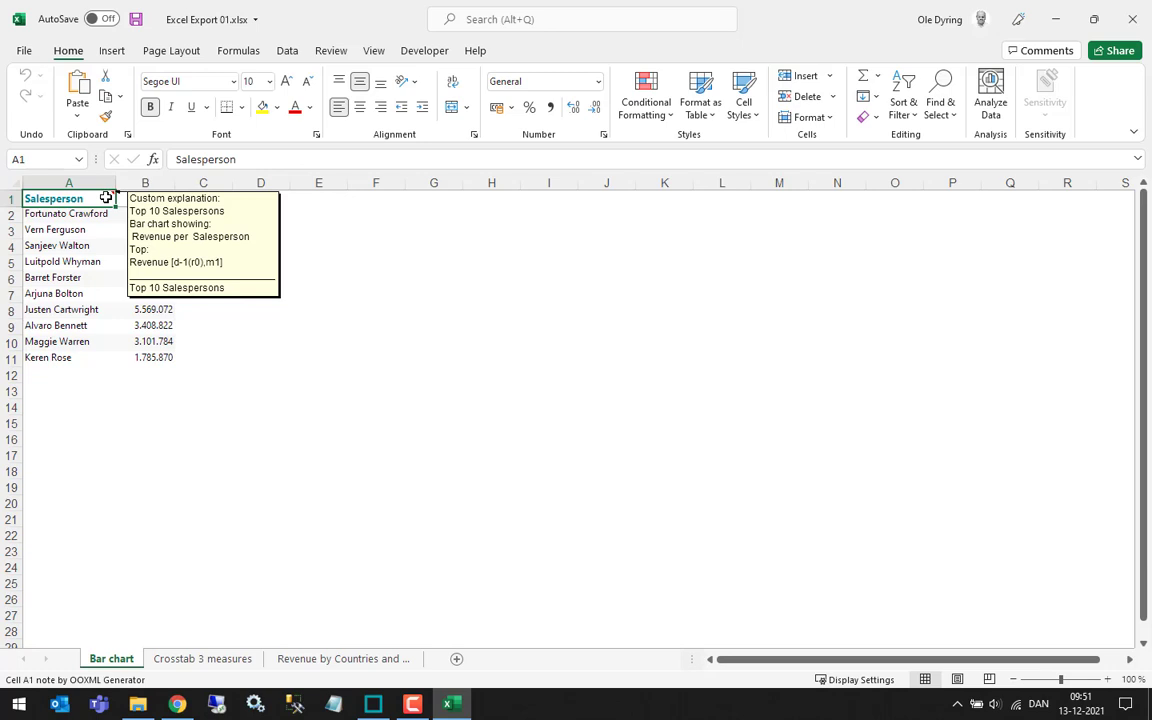
left_click(205, 659)
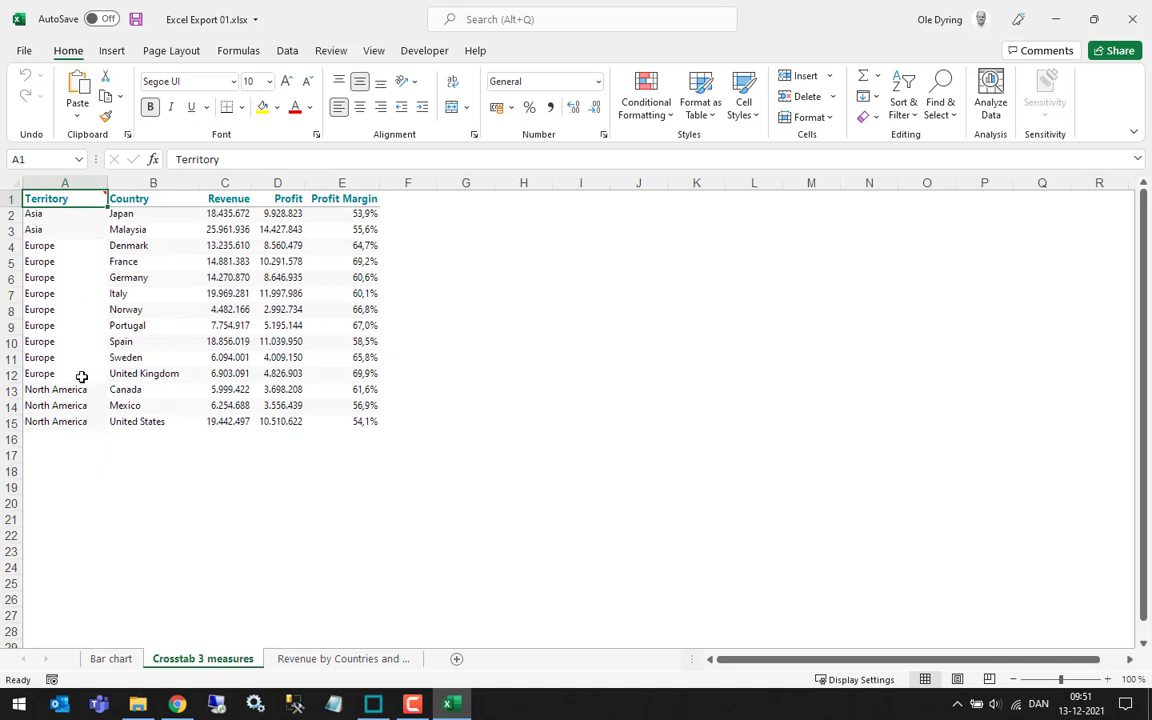
left_click(346, 657)
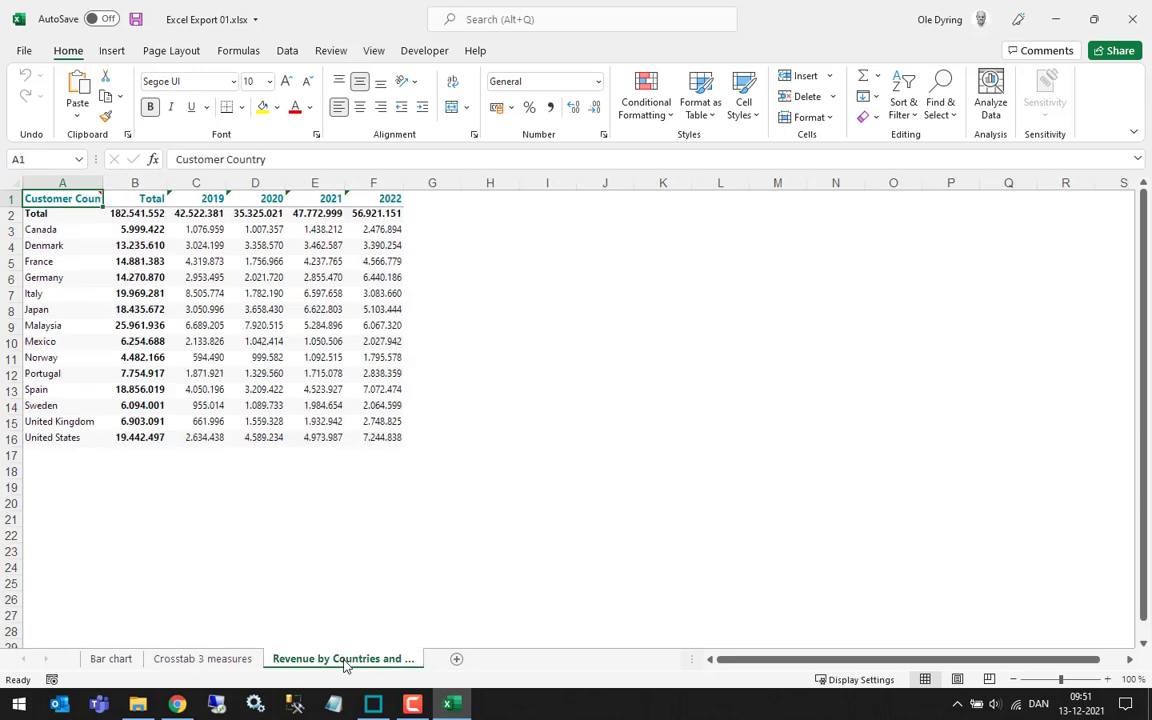